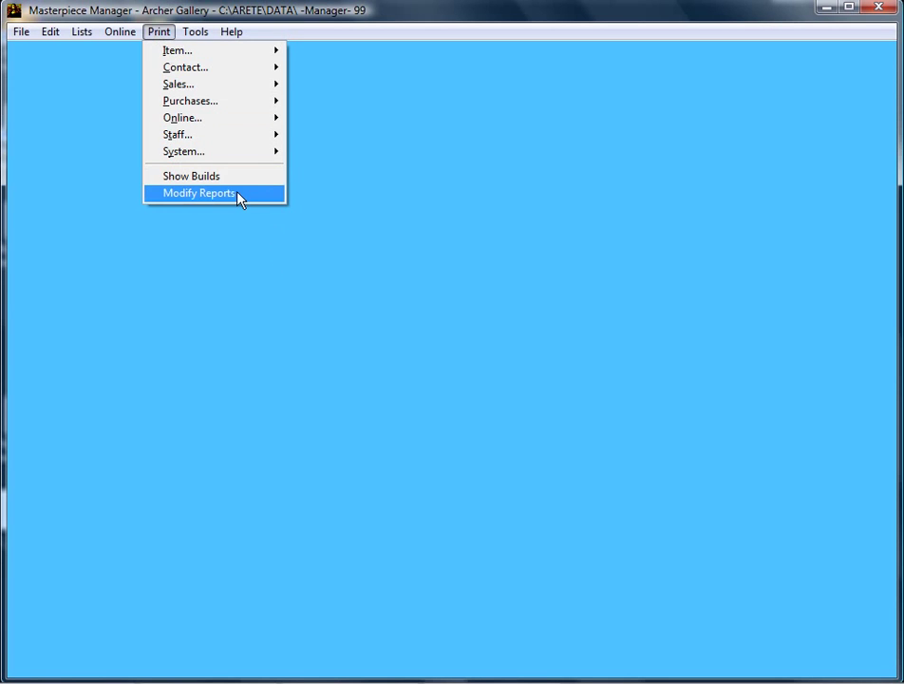
Turn on report modification mode and open the receipt layout of transaction 1006 for editing.
{"action": "left_click", "coordinate": [255, 199]}
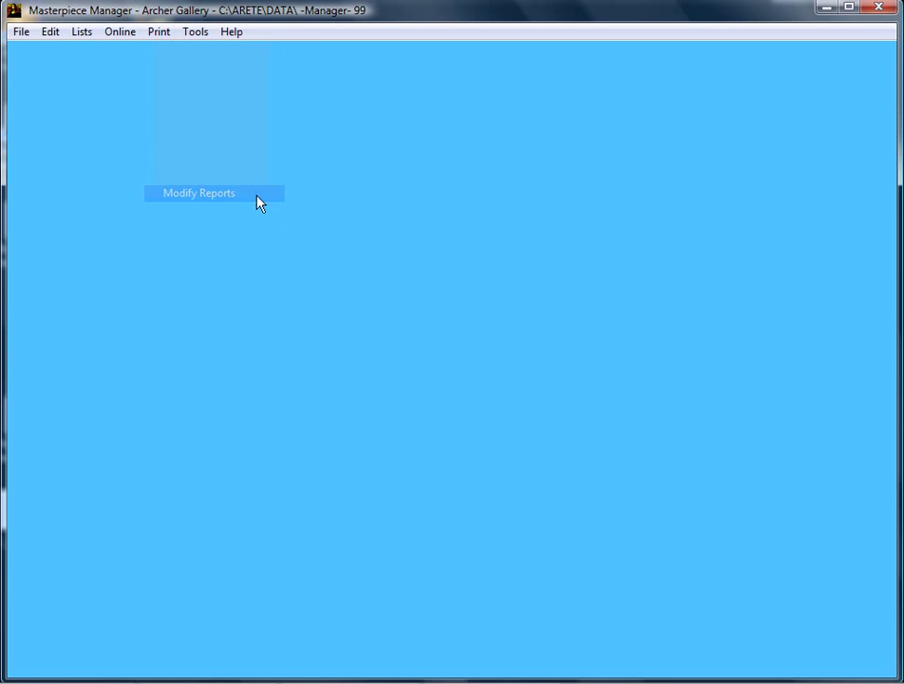
{"action": "left_click", "coordinate": [159, 31]}
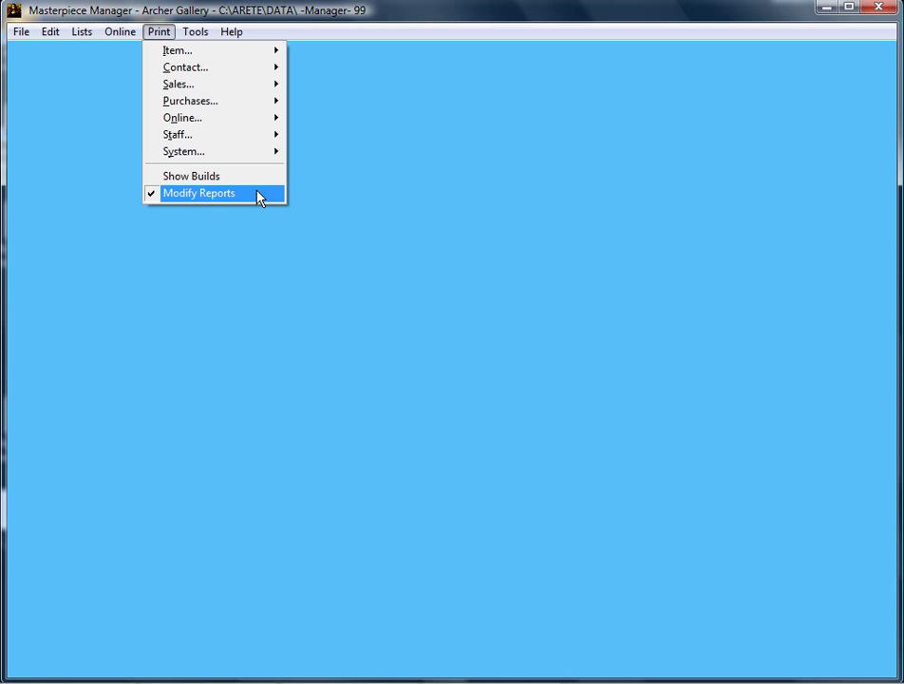
{"action": "left_click", "coordinate": [20, 31]}
{"action": "left_click", "coordinate": [78, 167]}
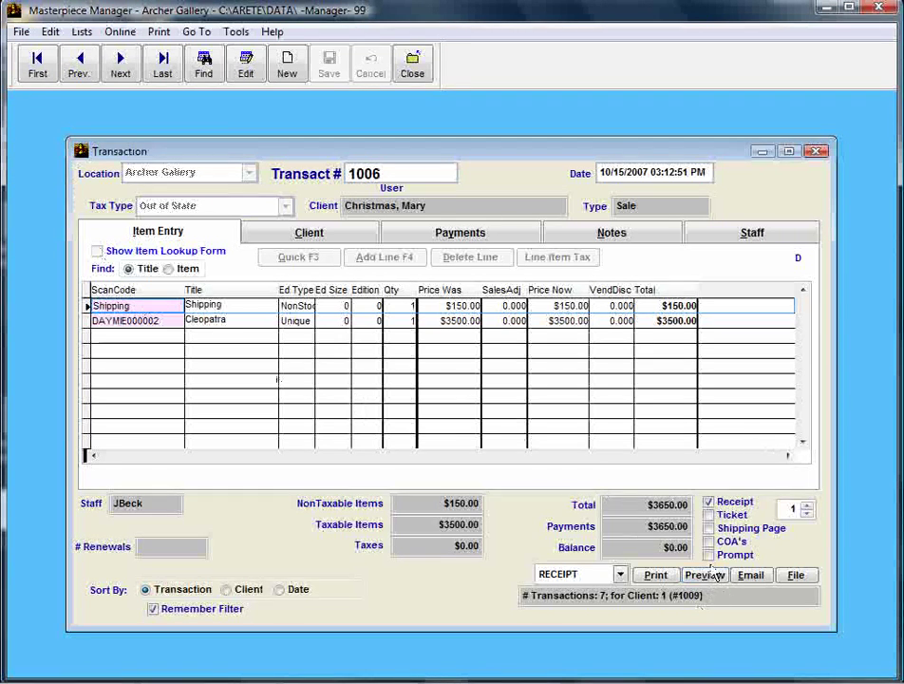
{"action": "left_click", "coordinate": [705, 577]}
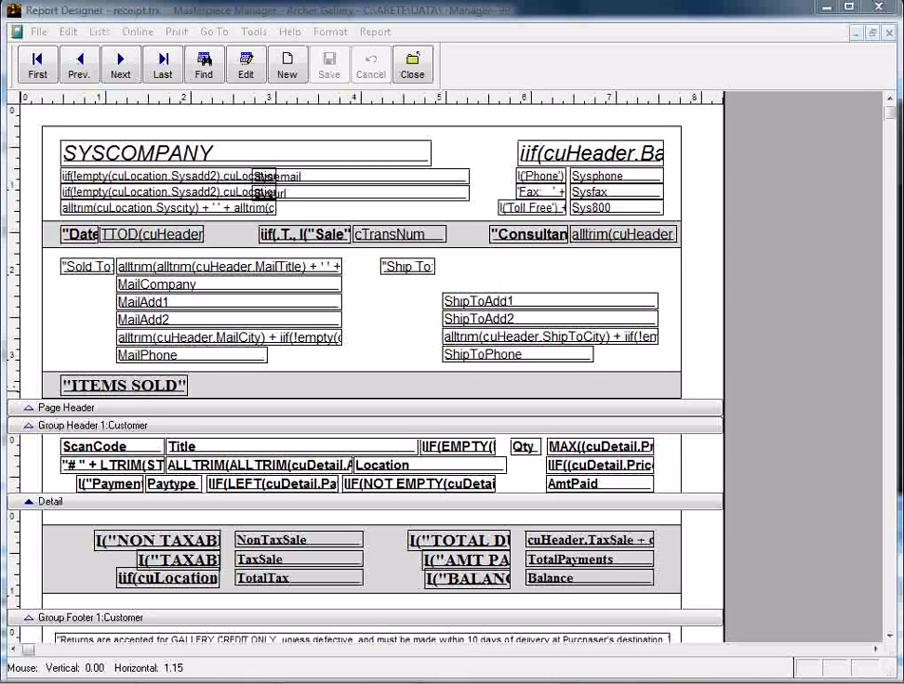
Insert the archerlogo picture from the Arete SampleData Pictures folder into the receipt report, scaled to retain its shape.
{"action": "left_click", "coordinate": [375, 32]}
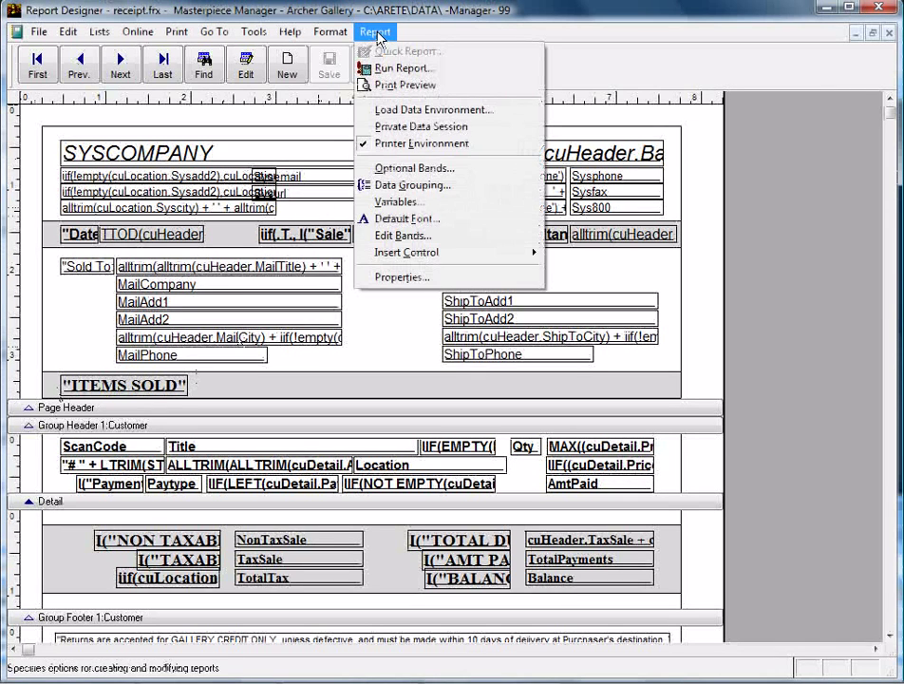
{"action": "mouse_move", "coordinate": [429, 257]}
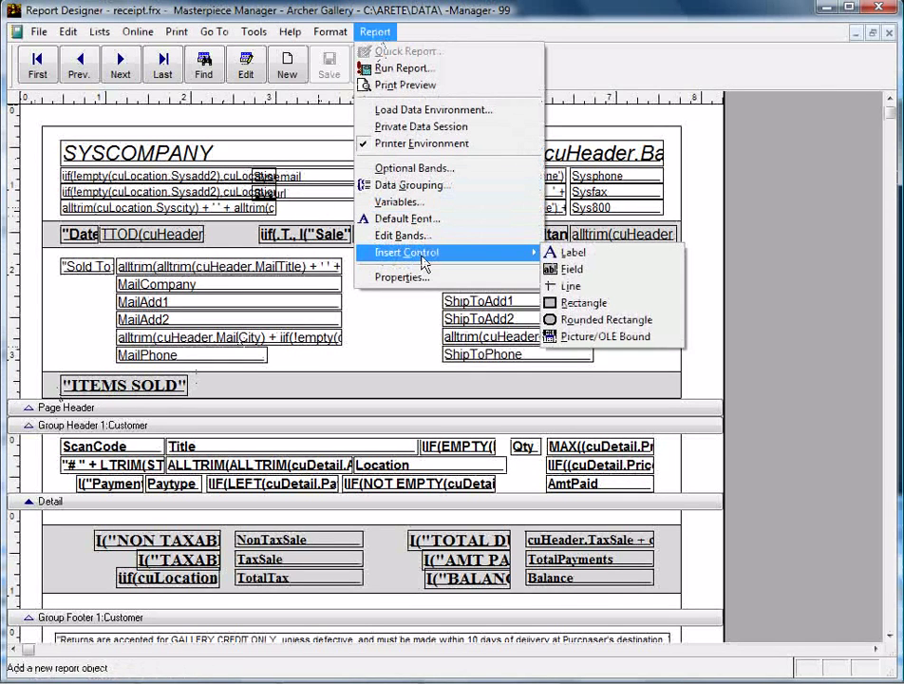
{"action": "left_click", "coordinate": [626, 337]}
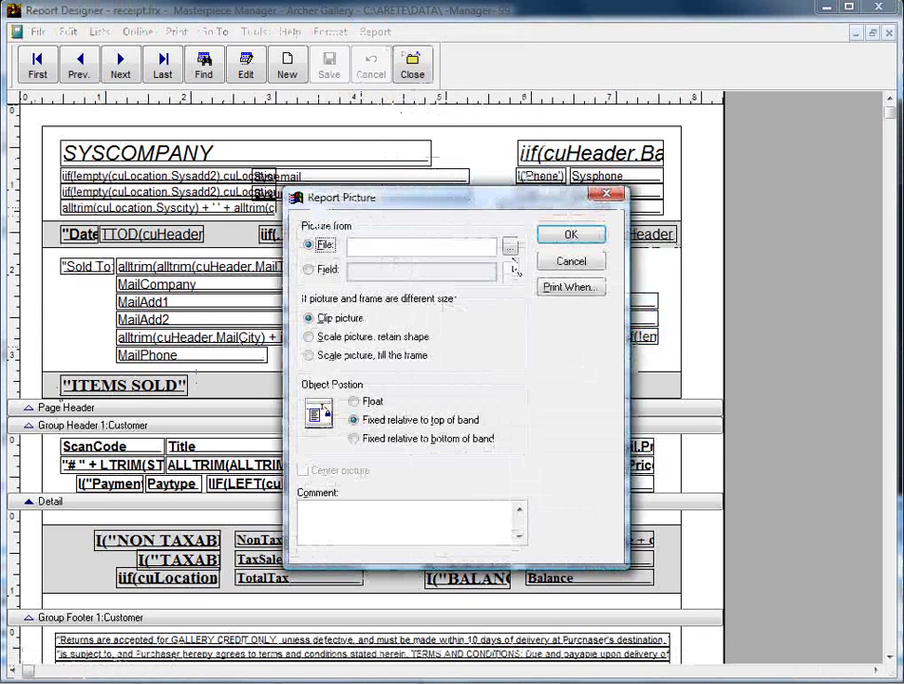
{"action": "left_click", "coordinate": [513, 248]}
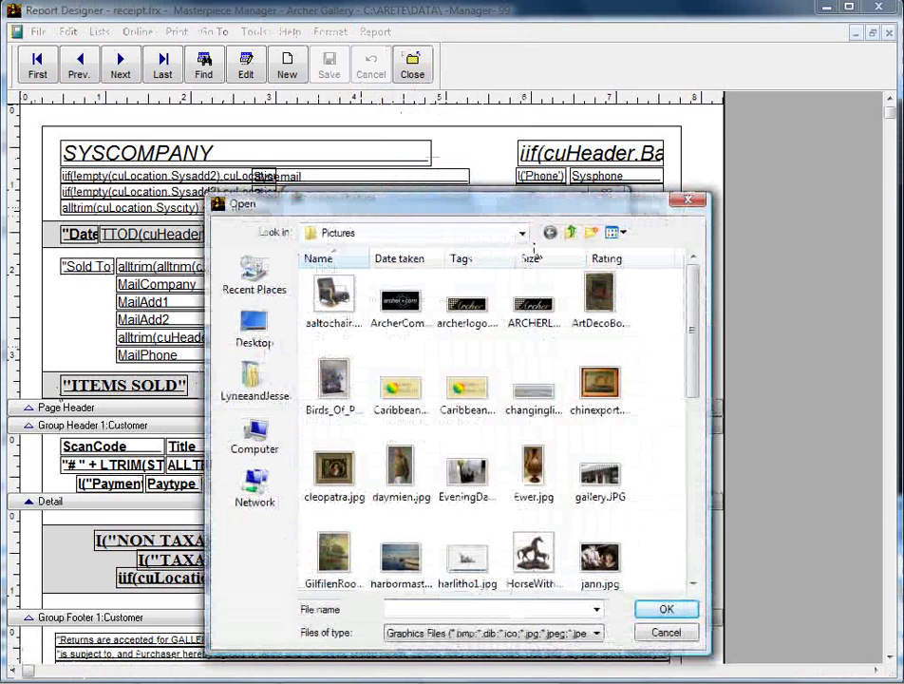
{"action": "left_click", "coordinate": [256, 435]}
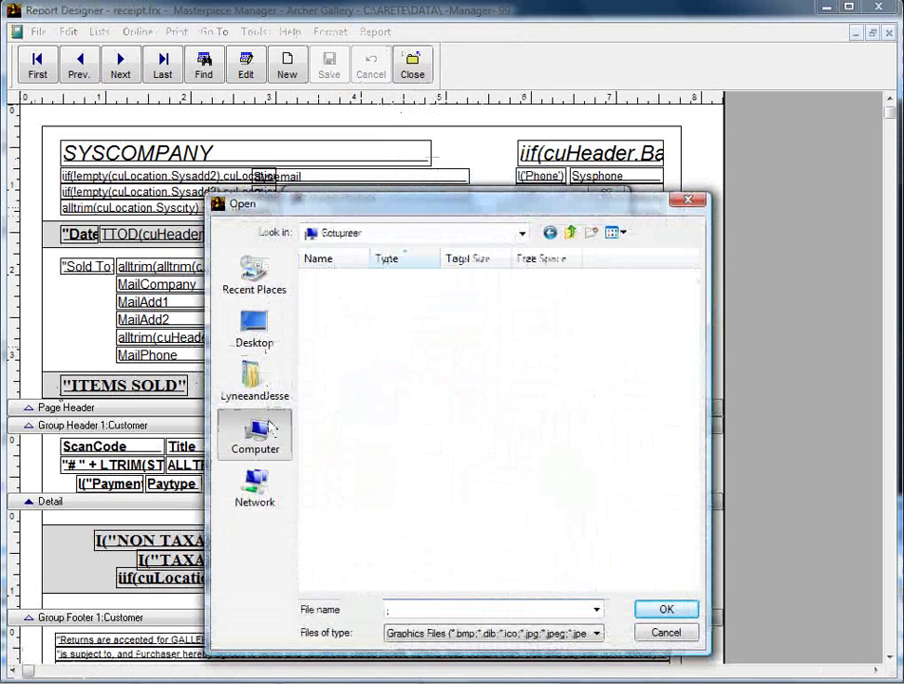
{"action": "double_click", "coordinate": [407, 312]}
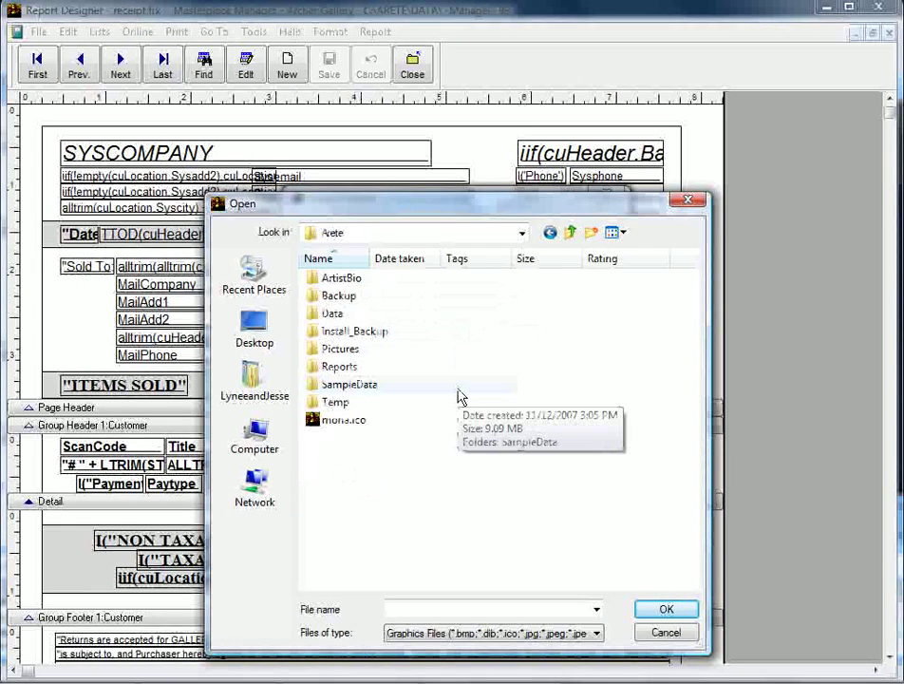
{"action": "double_click", "coordinate": [384, 385]}
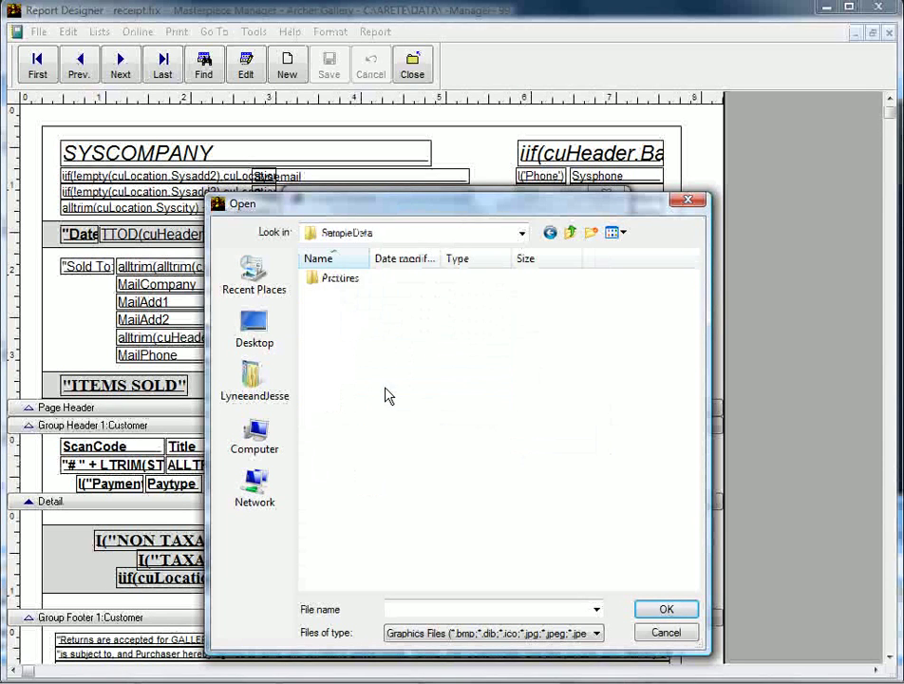
{"action": "double_click", "coordinate": [342, 279]}
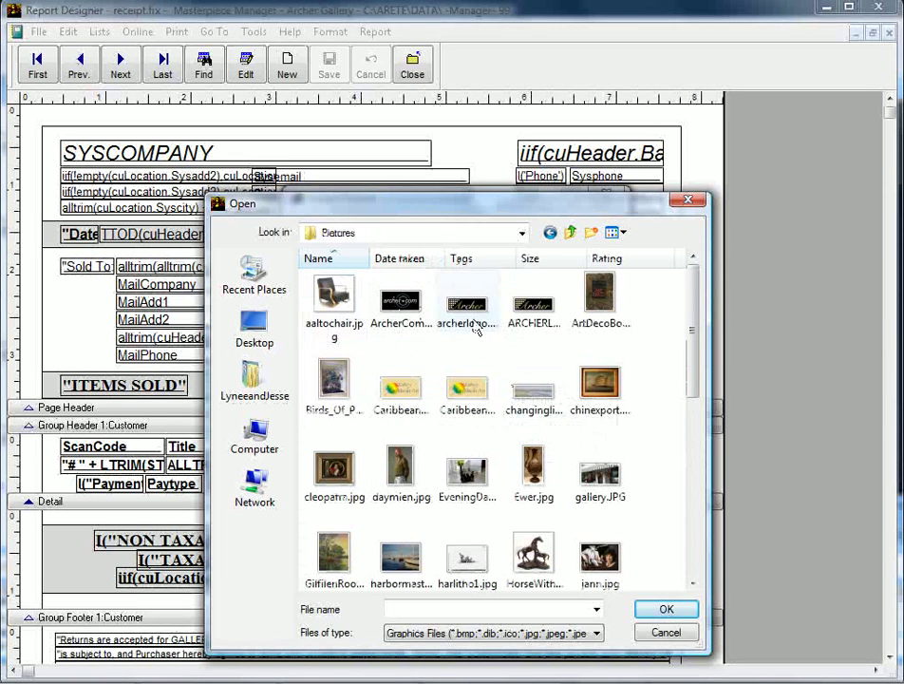
{"action": "double_click", "coordinate": [469, 314]}
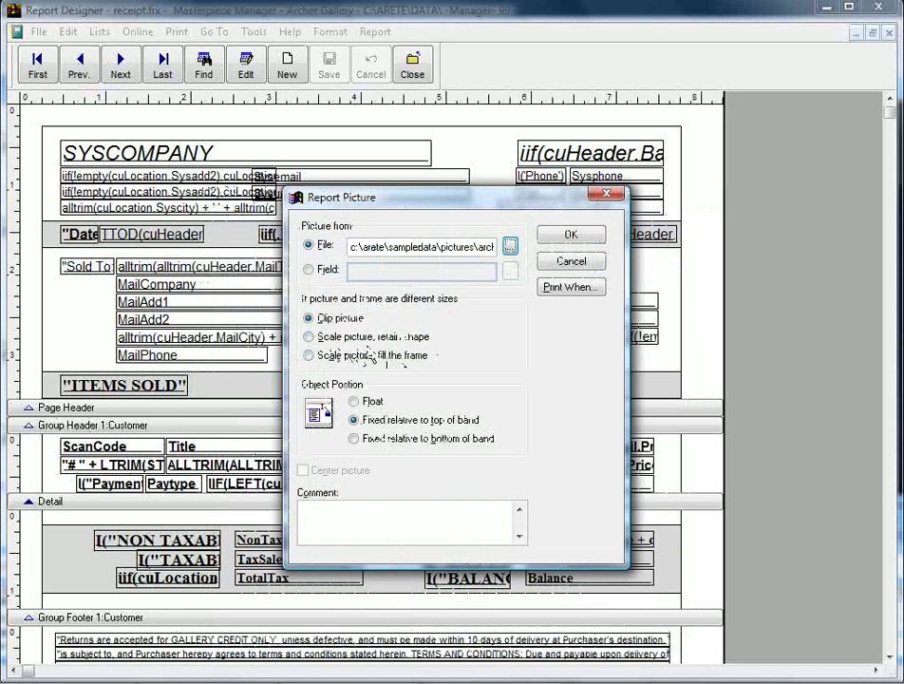
{"action": "left_click", "coordinate": [375, 338]}
{"action": "left_click", "coordinate": [570, 237]}
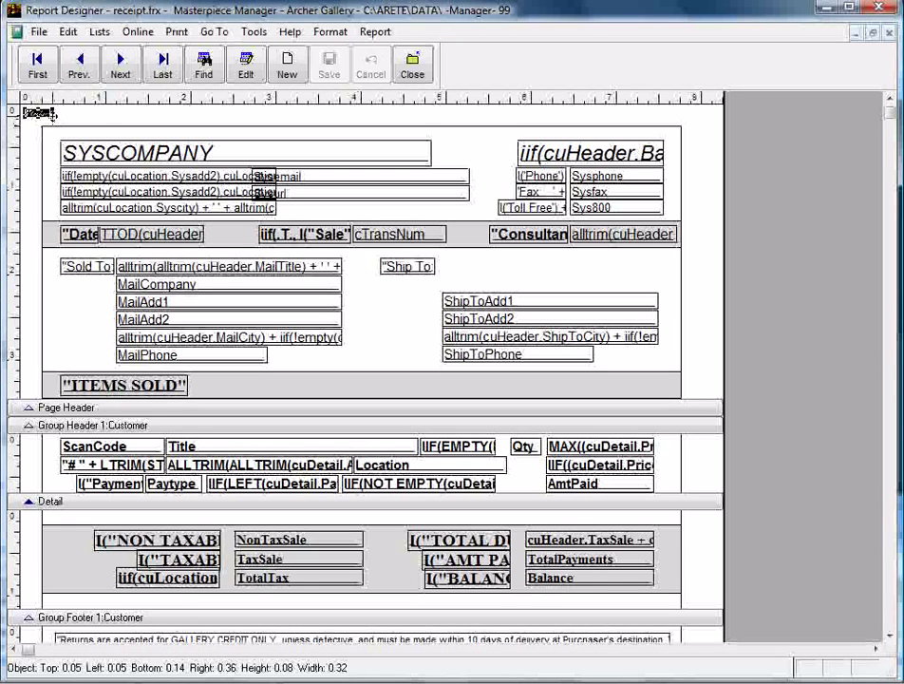
Enlarge the logo to about 1.18 wide and 0.36 high beside the receipt title in the header, and preview the receipt.
{"action": "left_click_drag", "start_coordinate": [54, 116], "coordinate": [121, 141]}
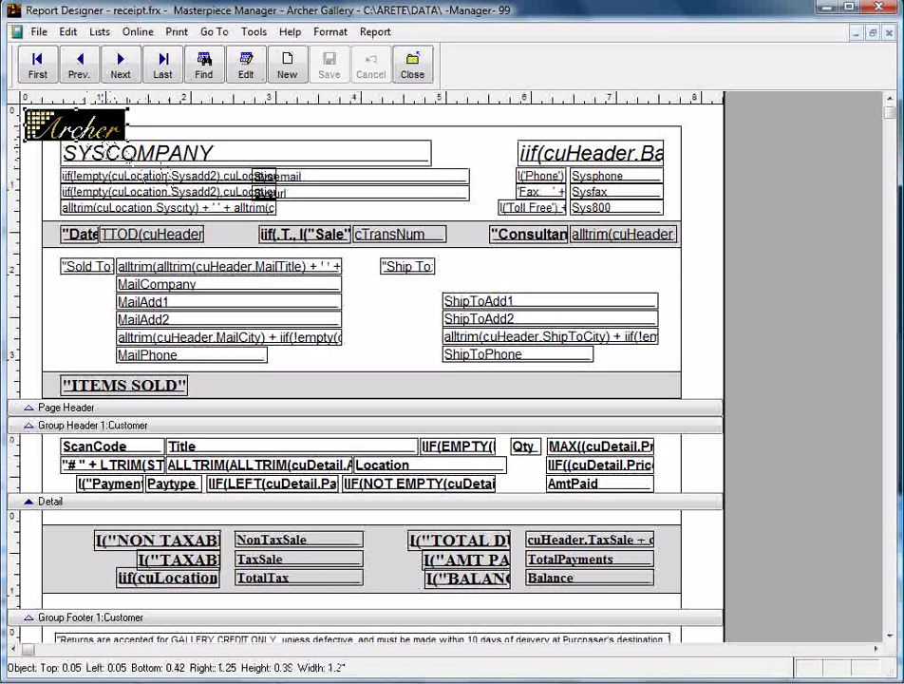
{"action": "left_click_drag", "start_coordinate": [65, 112], "coordinate": [465, 164]}
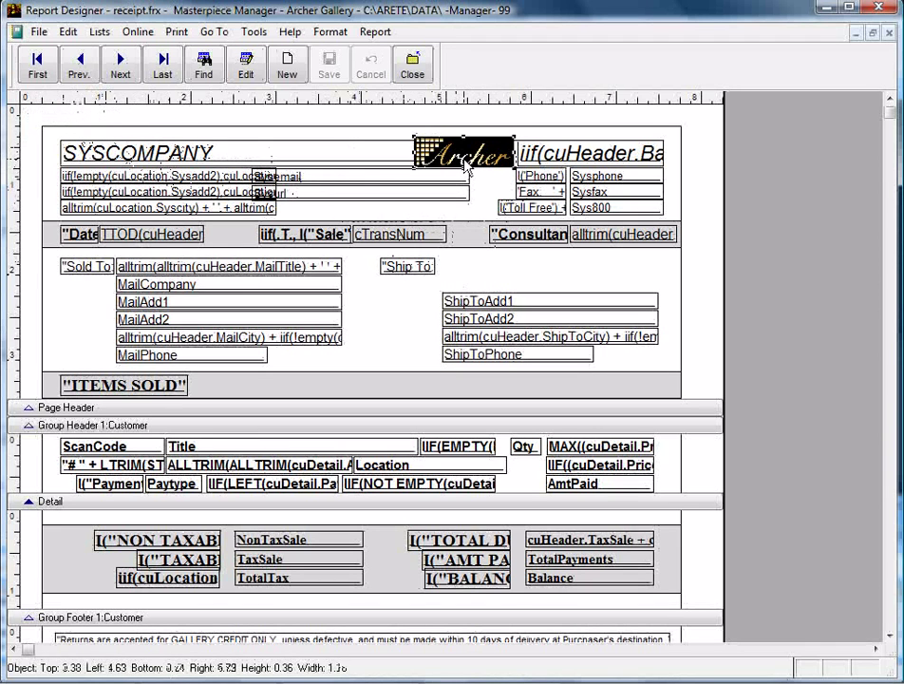
{"action": "right_click", "coordinate": [383, 319]}
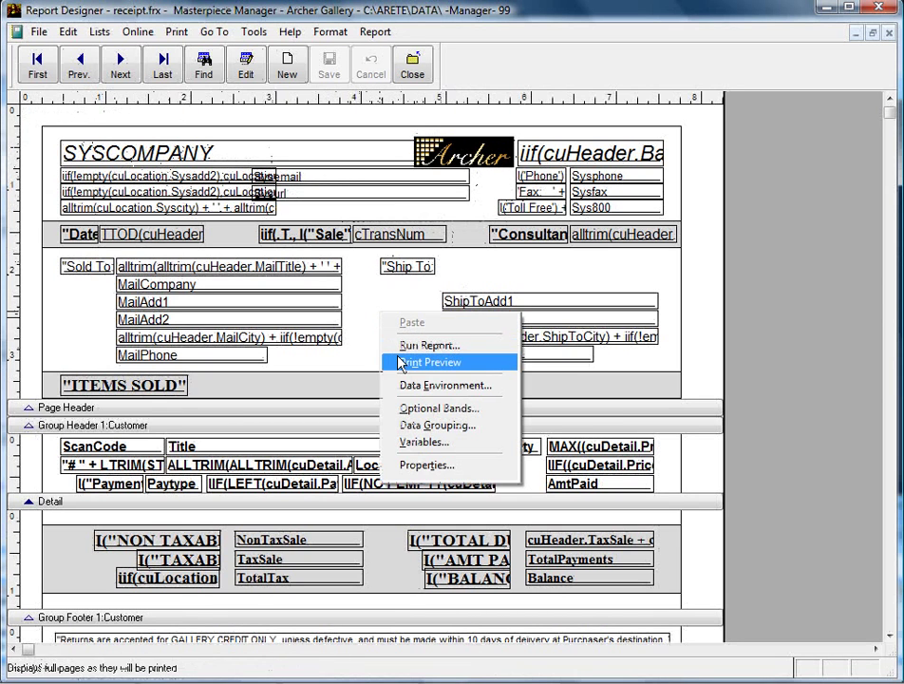
{"action": "left_click", "coordinate": [430, 362]}
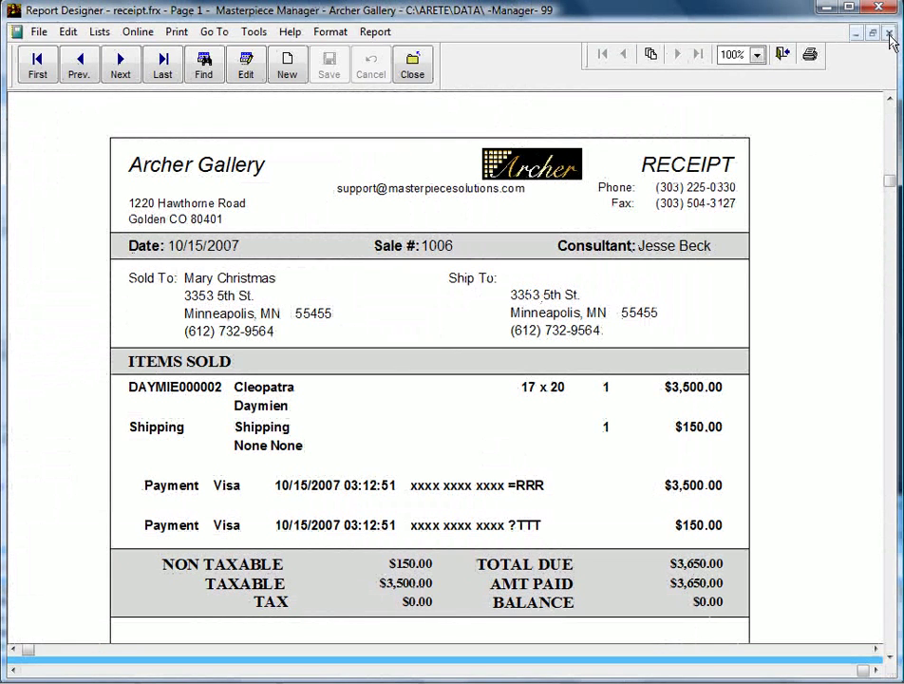
{"action": "left_click", "coordinate": [888, 34]}
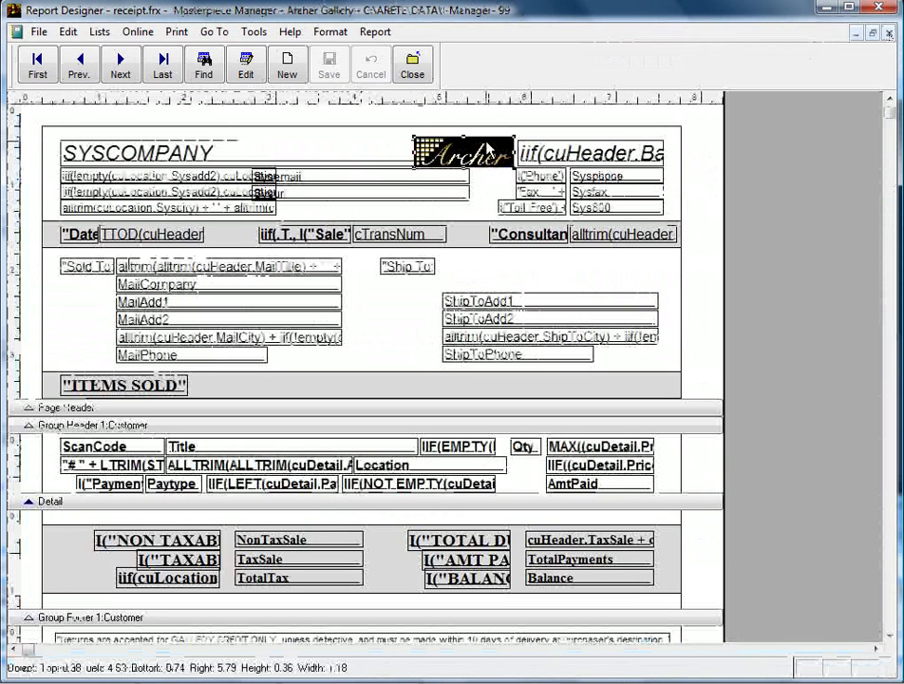
Shrink the logo to about 1.1 wide and 0.34 high and move it to the middle of the header.
{"action": "key", "text": "Left"}
{"action": "key", "text": "shift+Up"}
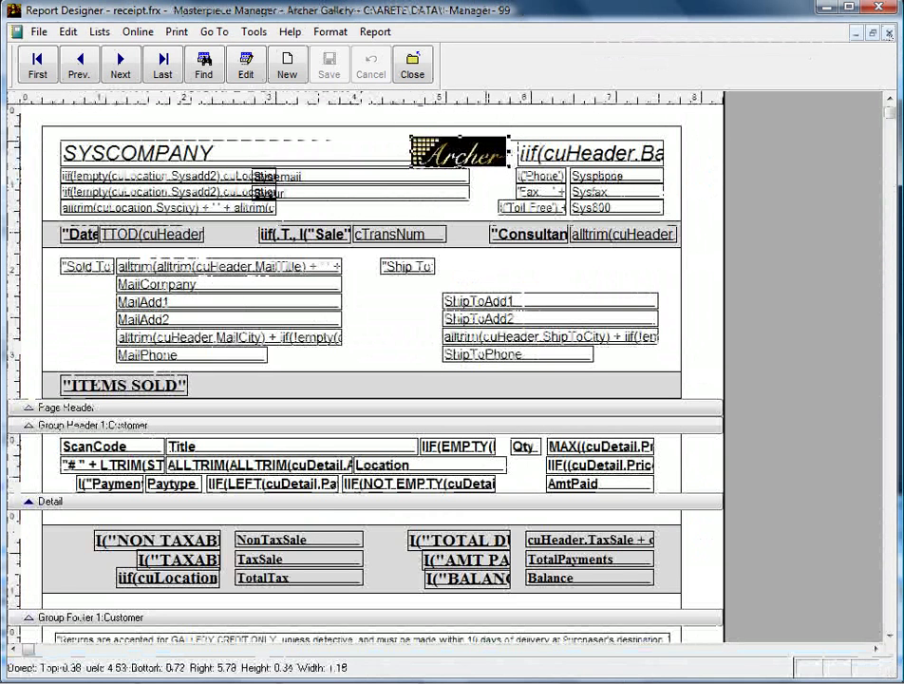
{"action": "key", "text": "shift+Left"}
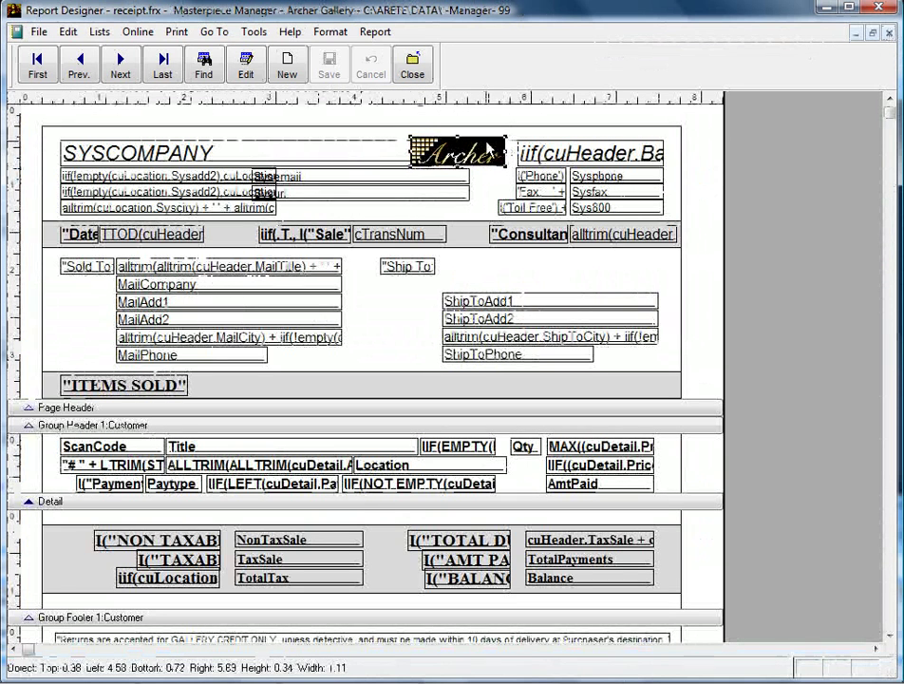
{"action": "left_click_drag", "start_coordinate": [486, 150], "coordinate": [382, 150]}
Preview the receipt to check the centred logo, and return to the report layout.
{"action": "right_click", "coordinate": [477, 165]}
{"action": "left_click", "coordinate": [500, 205]}
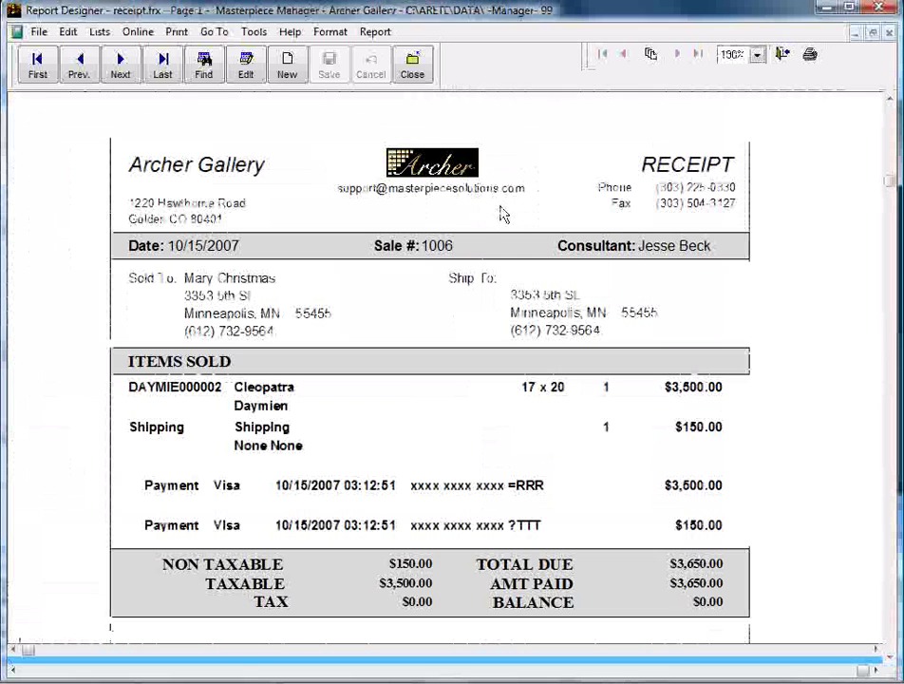
{"action": "left_click", "coordinate": [890, 34]}
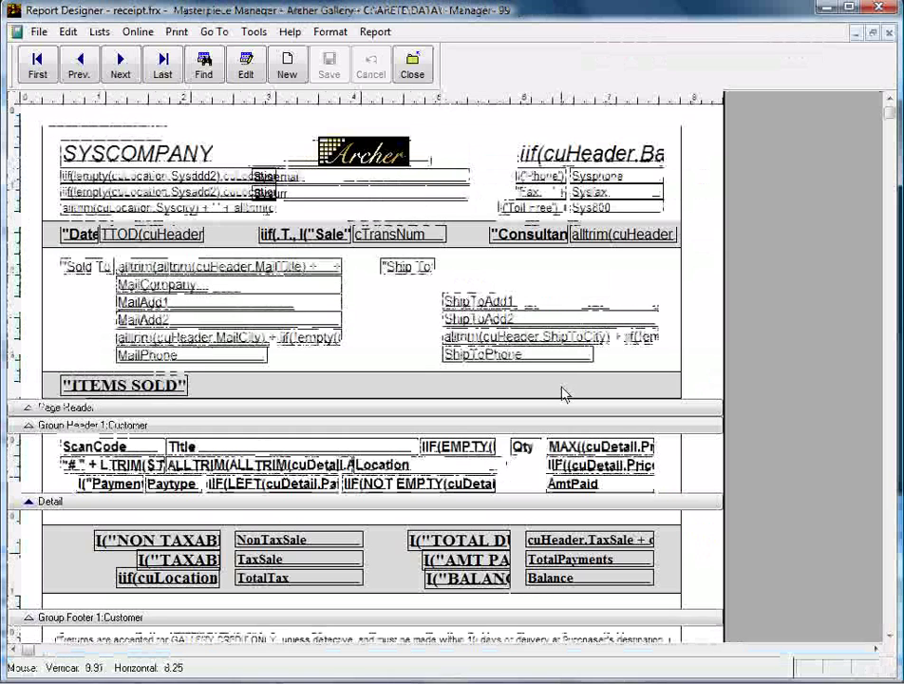
Replace the returns-policy line that opens the terms text in the page footer with "This is a test for modifying reports".
{"action": "left_click", "coordinate": [892, 640]}
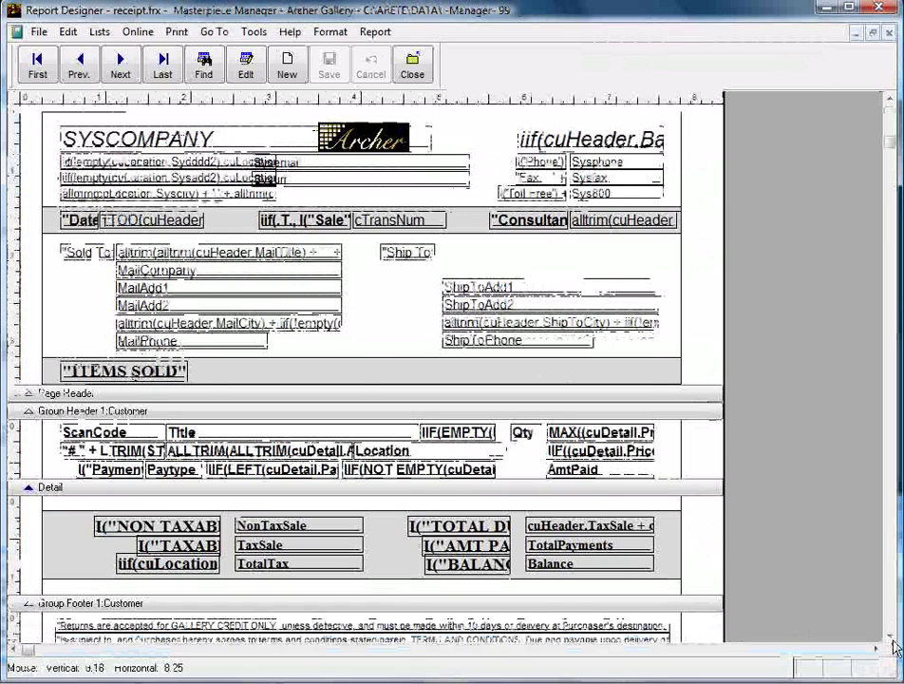
{"action": "scroll", "coordinate": [892, 646], "scroll_direction": "down", "scroll_amount": 3}
{"action": "left_click", "coordinate": [132, 456]}
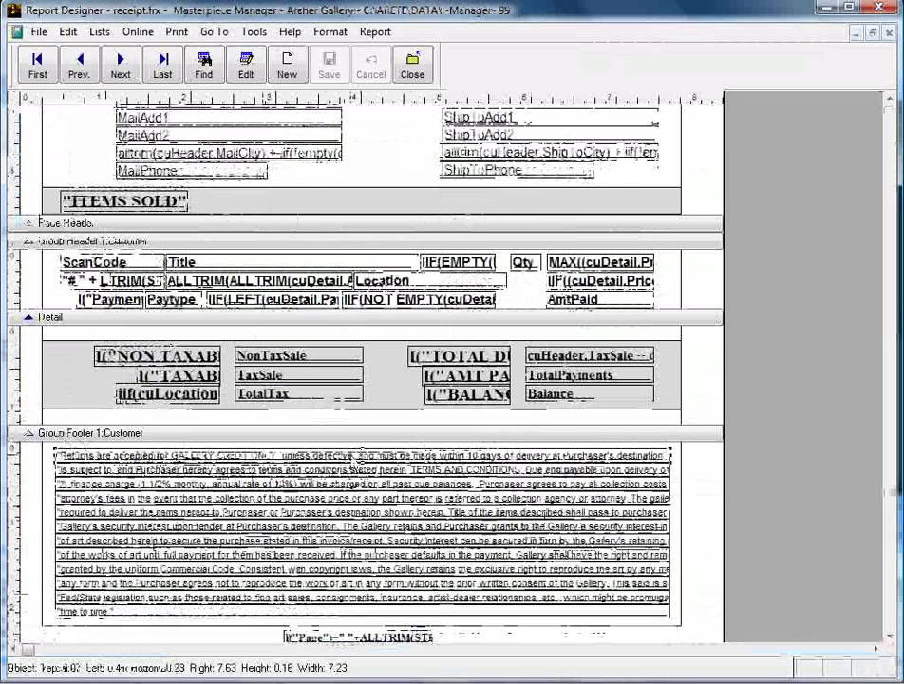
{"action": "double_click", "coordinate": [132, 457]}
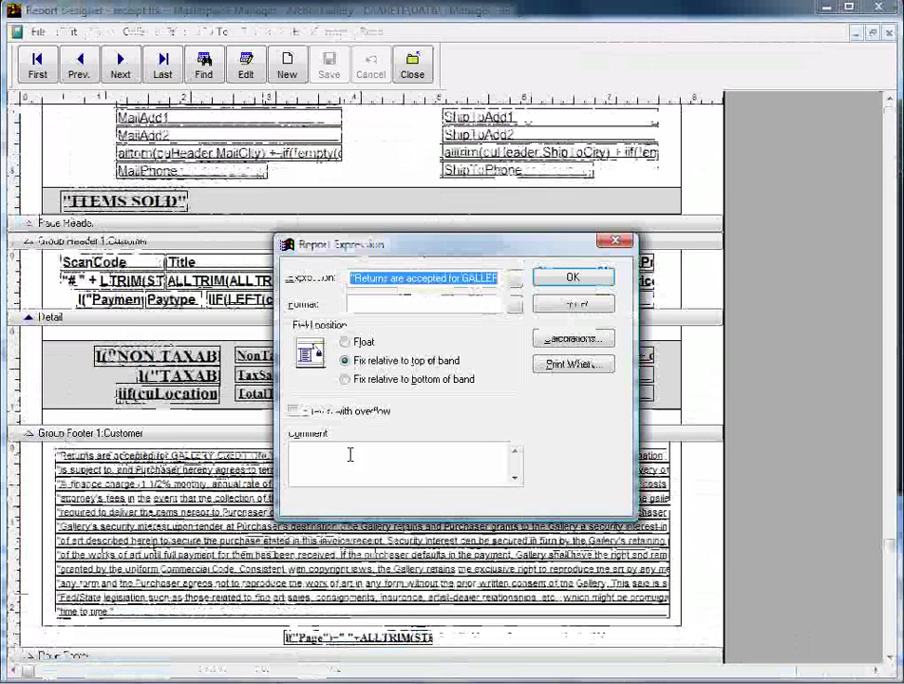
{"action": "left_click", "coordinate": [514, 278]}
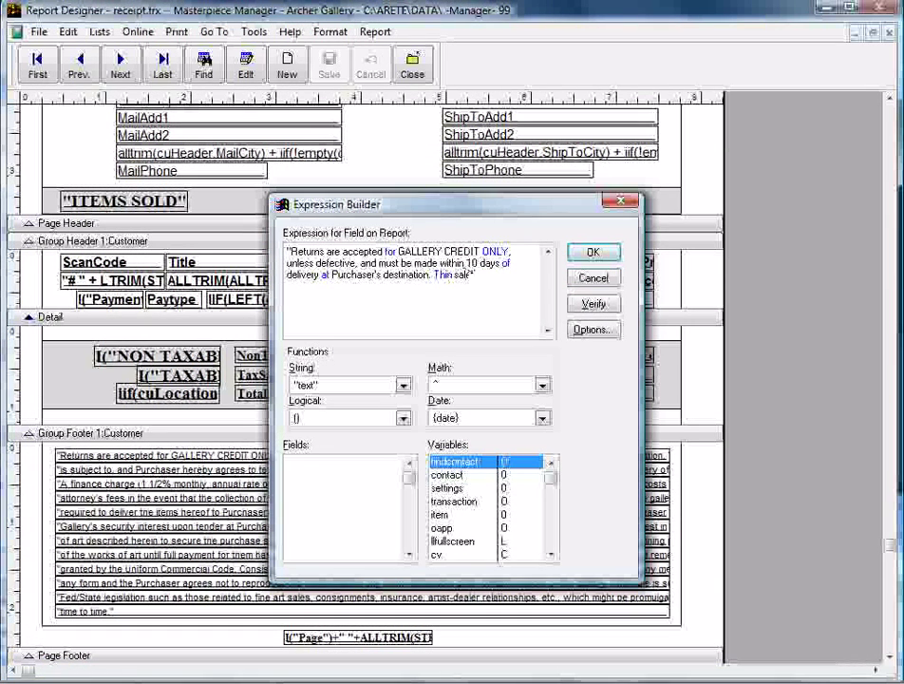
{"action": "left_click_drag", "start_coordinate": [469, 275], "coordinate": [290, 251]}
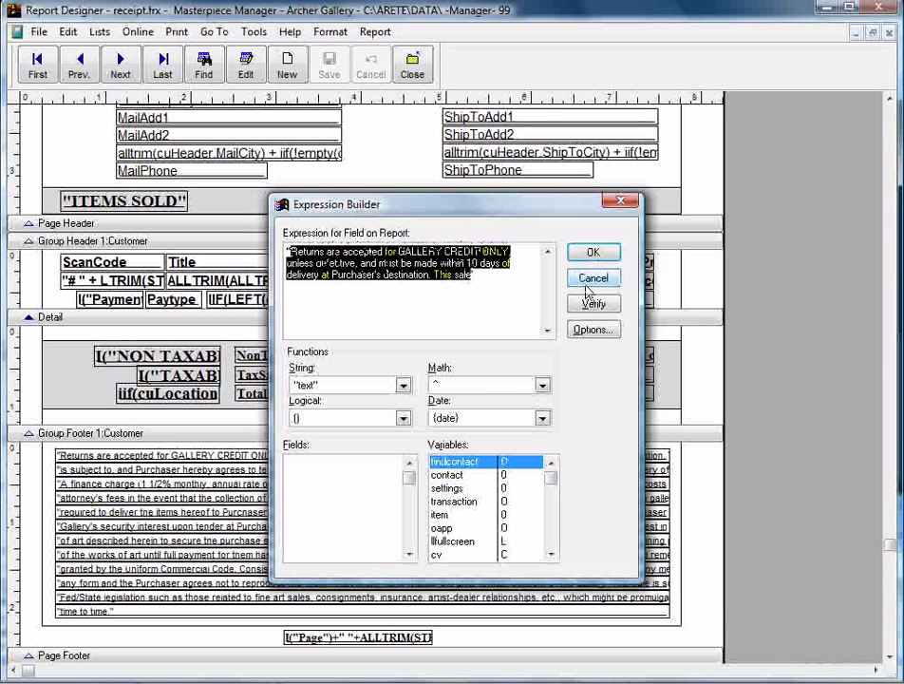
{"action": "type", "text": "This is a"}
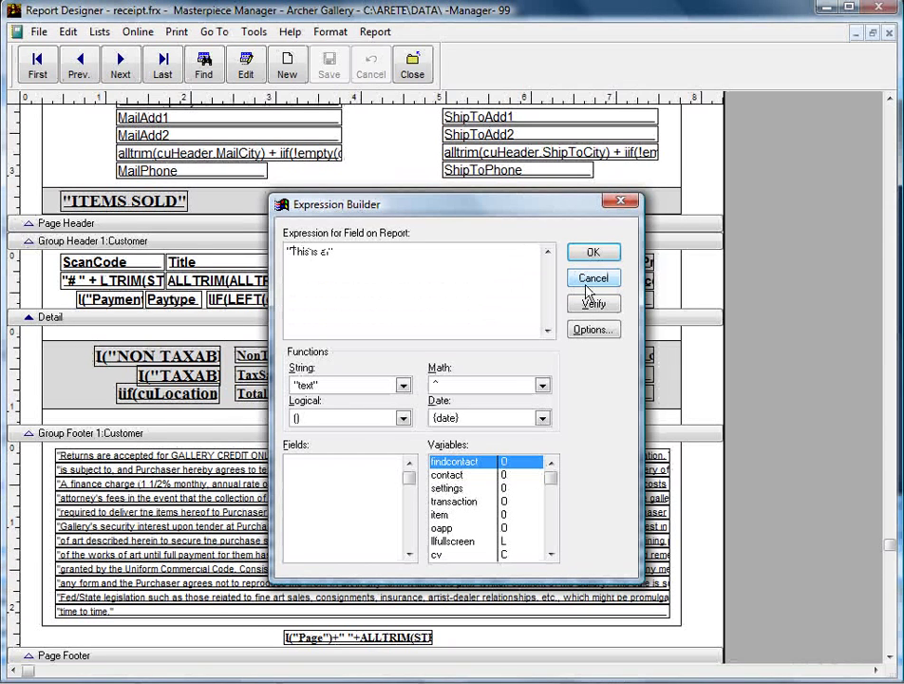
{"action": "type", "text": "test for mod"}
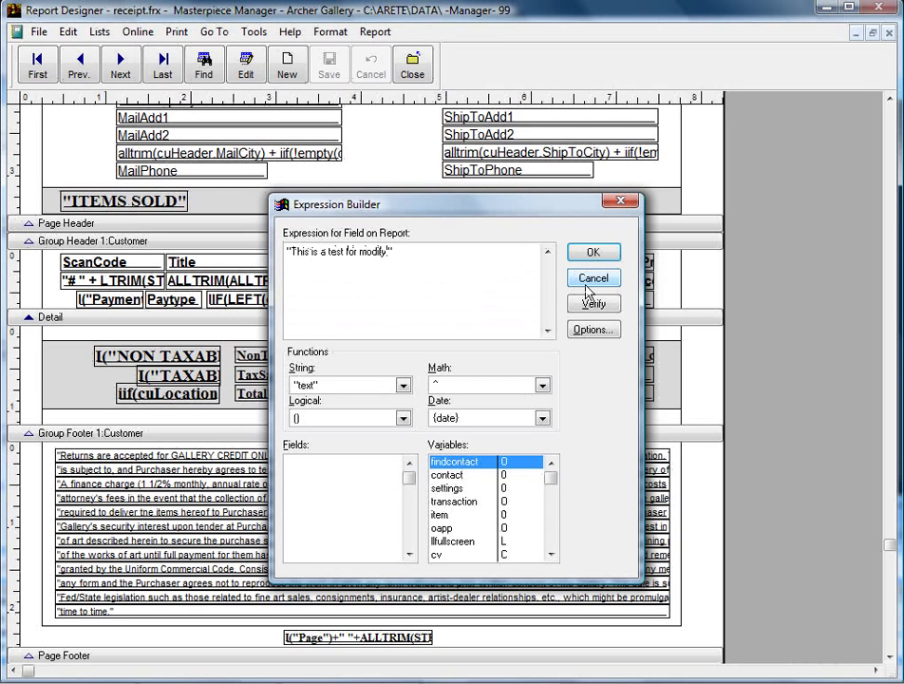
{"action": "type", "text": "ifying reports\""}
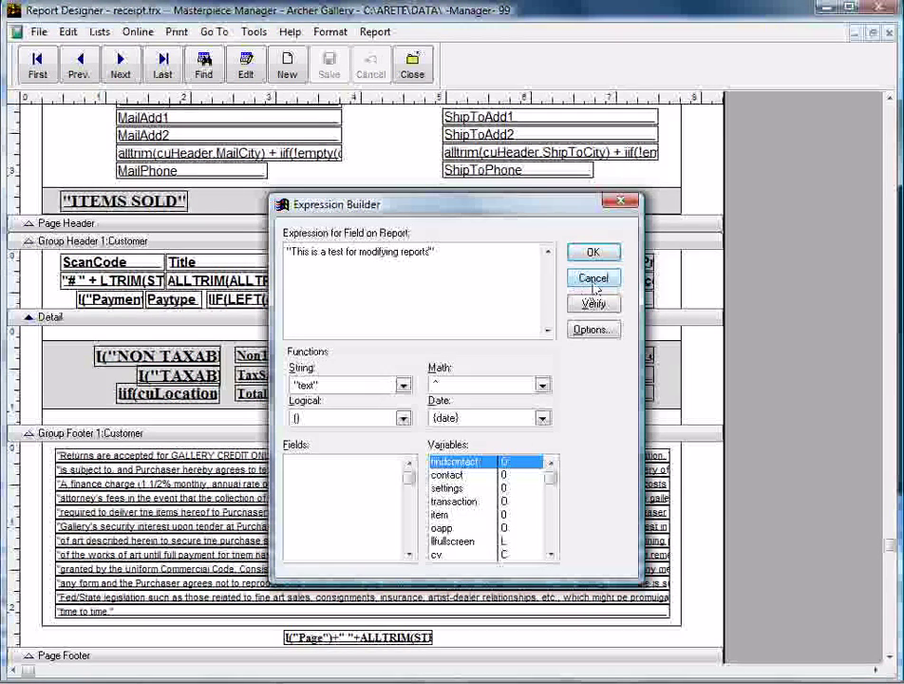
{"action": "left_click", "coordinate": [590, 254]}
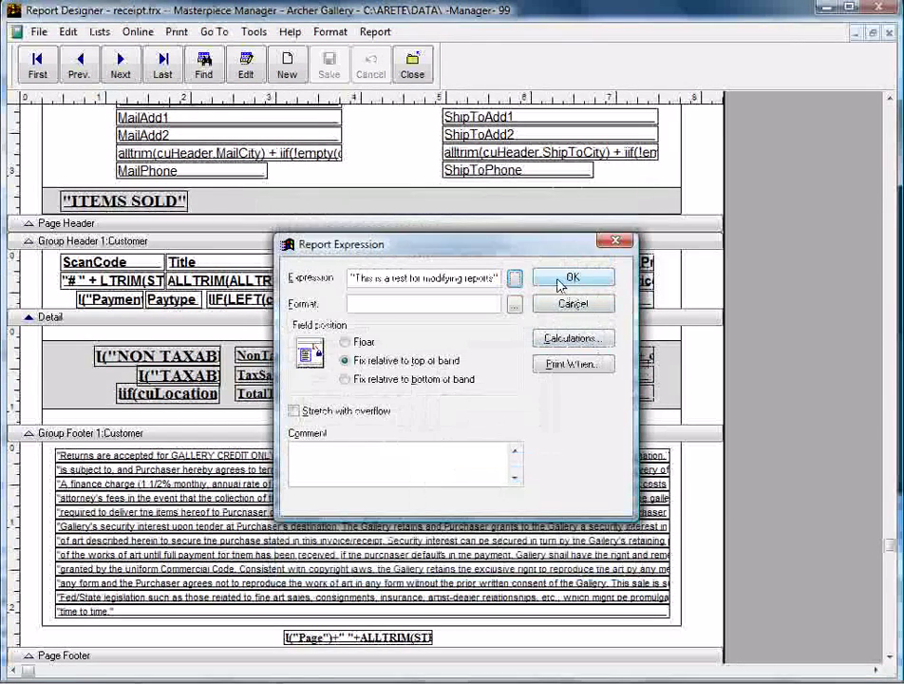
{"action": "left_click", "coordinate": [575, 276]}
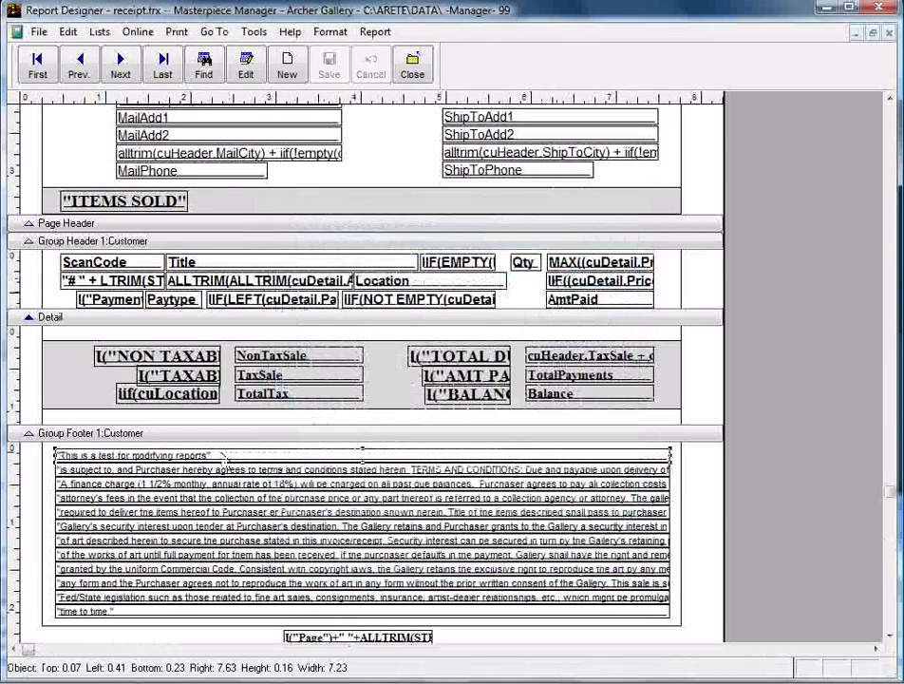
Preview the receipt and check the edited line in the footer terms.
{"action": "right_click", "coordinate": [395, 423]}
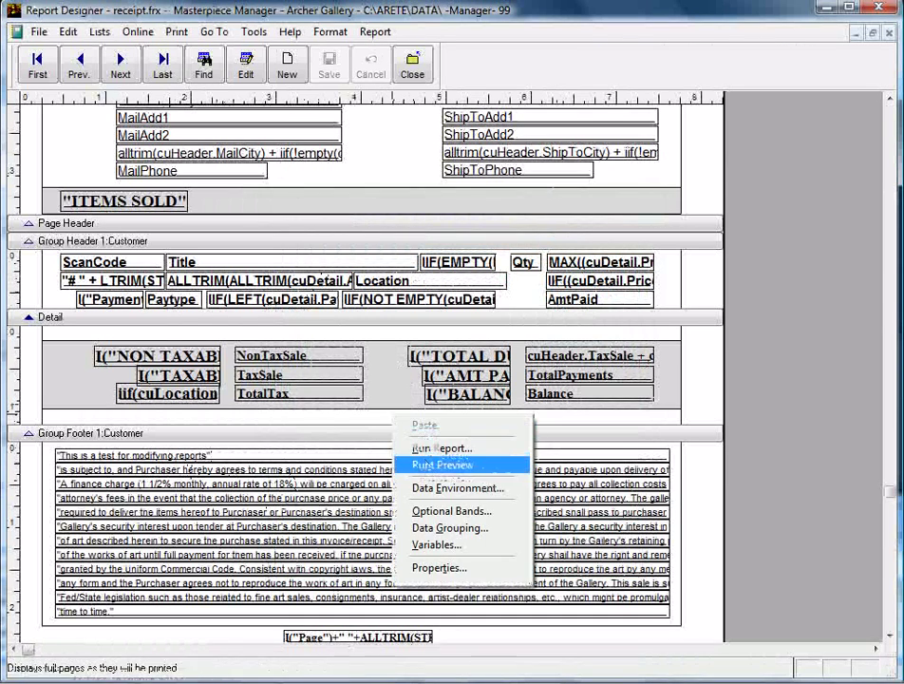
{"action": "left_click", "coordinate": [444, 464]}
{"action": "scroll", "coordinate": [479, 495], "scroll_direction": "down", "scroll_amount": 3}
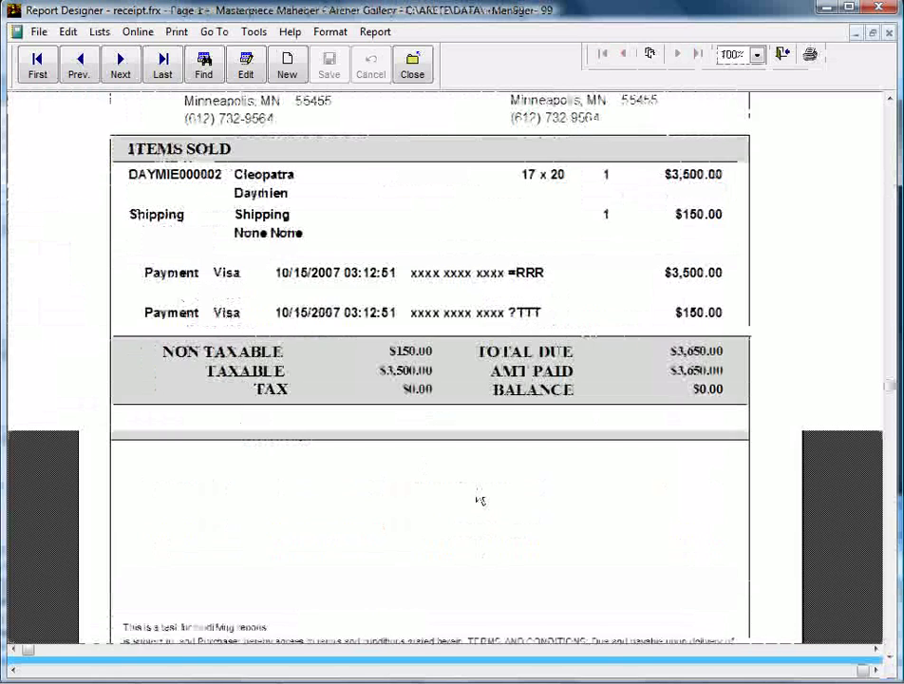
Leave the preview and format the first footer terms line as BauerBodni BT, size 10, in red.
{"action": "scroll", "coordinate": [479, 498], "scroll_direction": "down", "scroll_amount": 3}
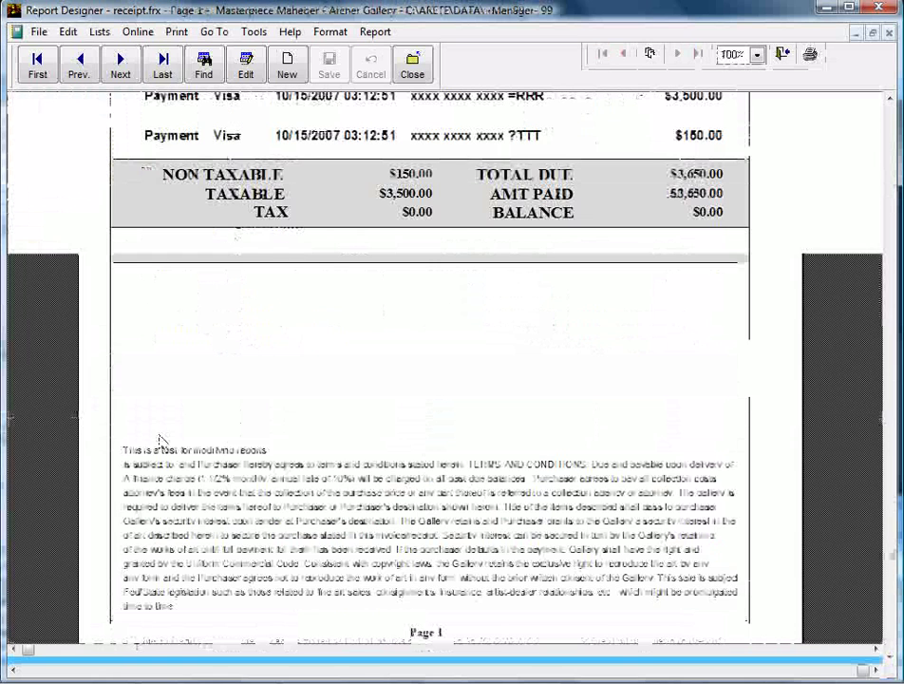
{"action": "left_click", "coordinate": [889, 36]}
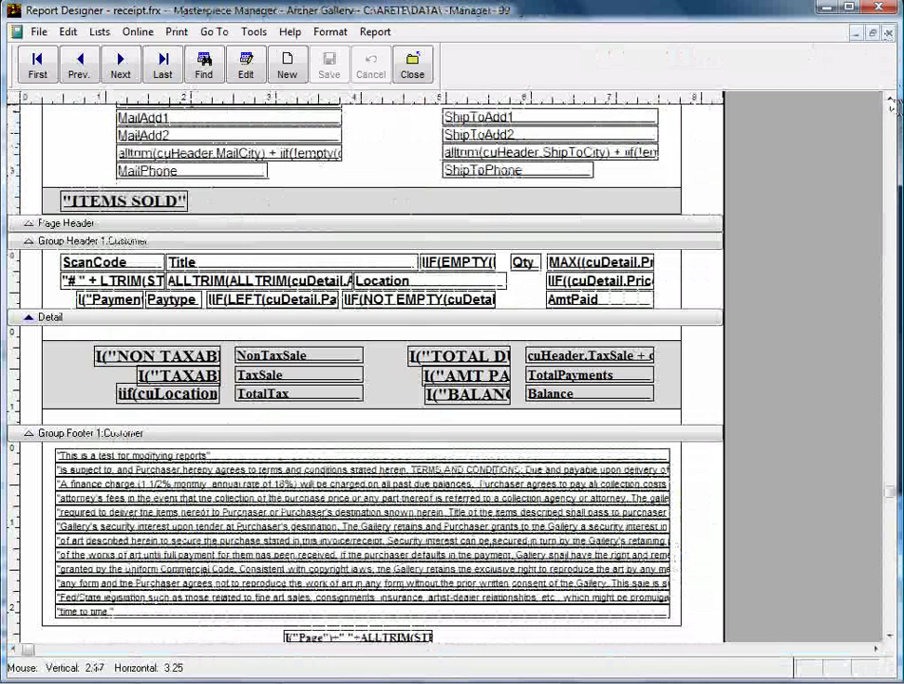
{"action": "left_click", "coordinate": [182, 456]}
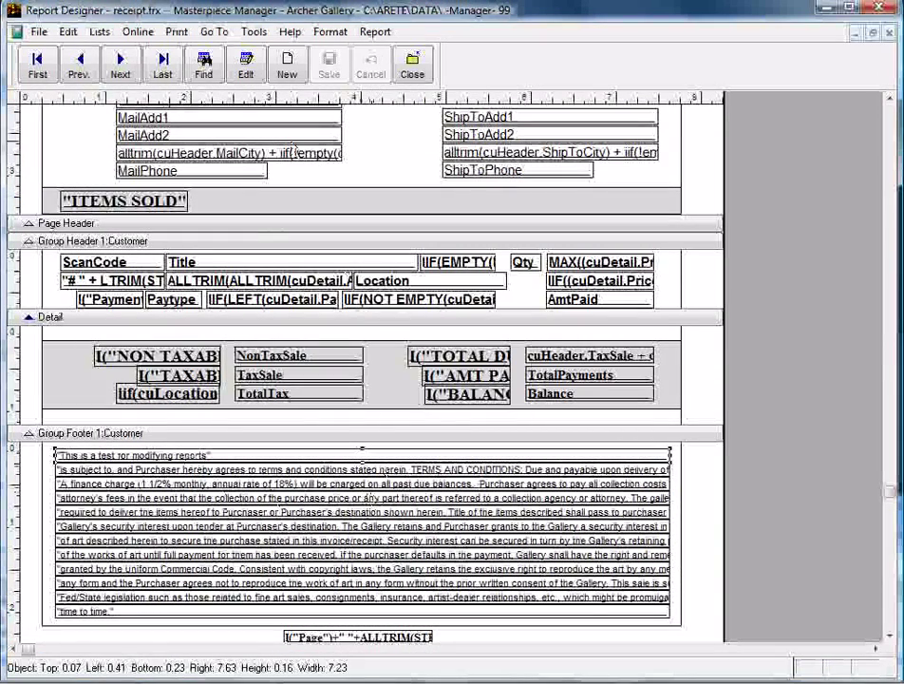
{"action": "left_click", "coordinate": [330, 32]}
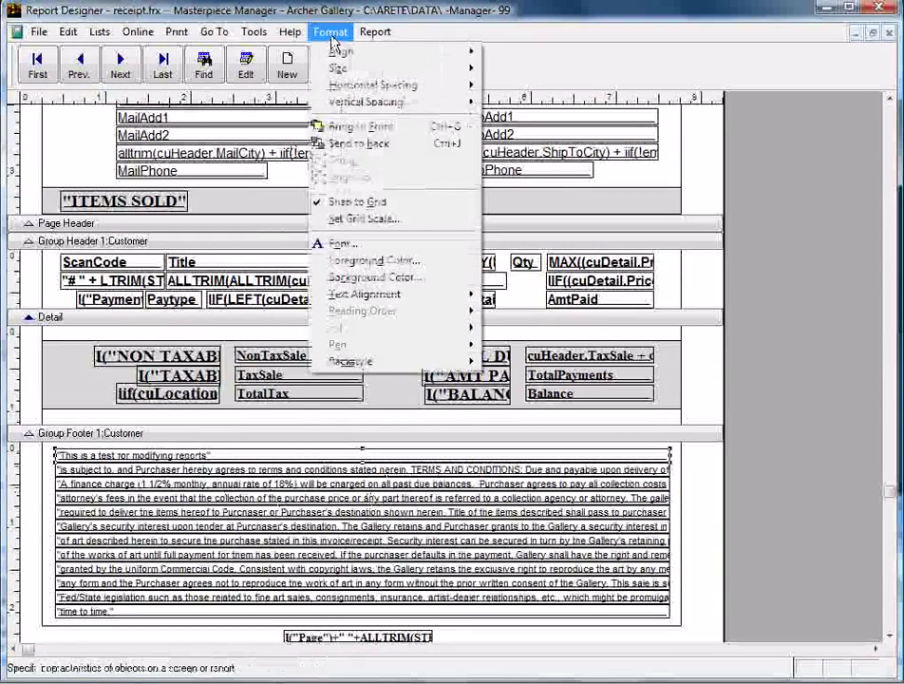
{"action": "left_click", "coordinate": [337, 244]}
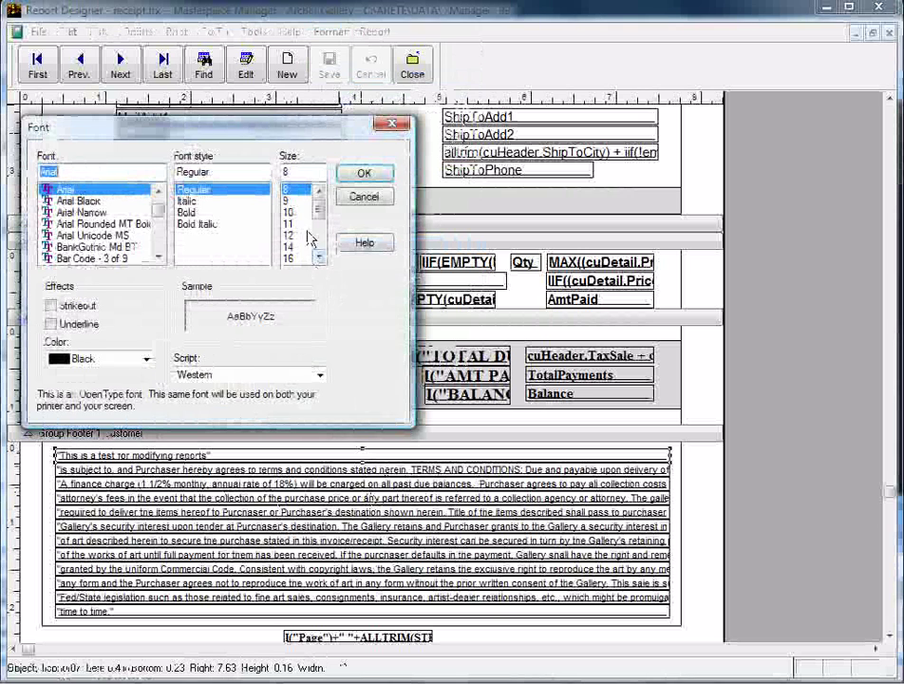
{"action": "left_click", "coordinate": [292, 214]}
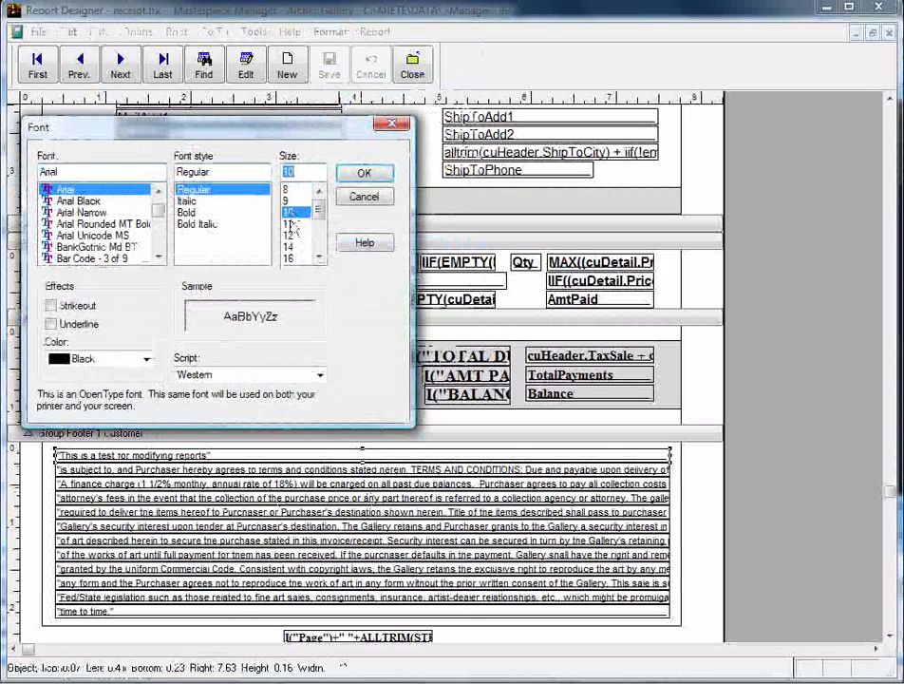
{"action": "left_click", "coordinate": [146, 359]}
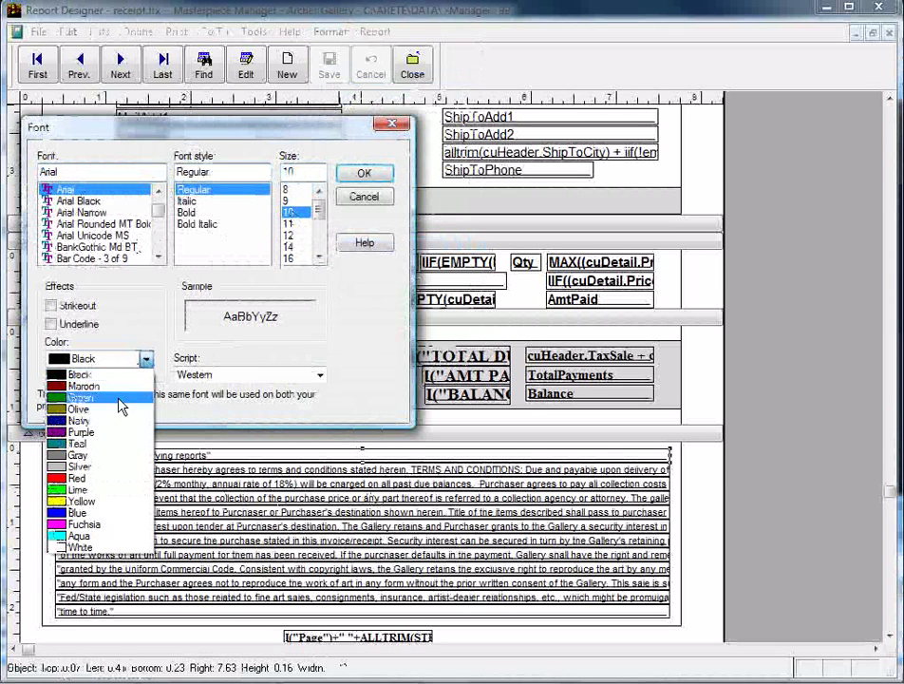
{"action": "left_click", "coordinate": [113, 479]}
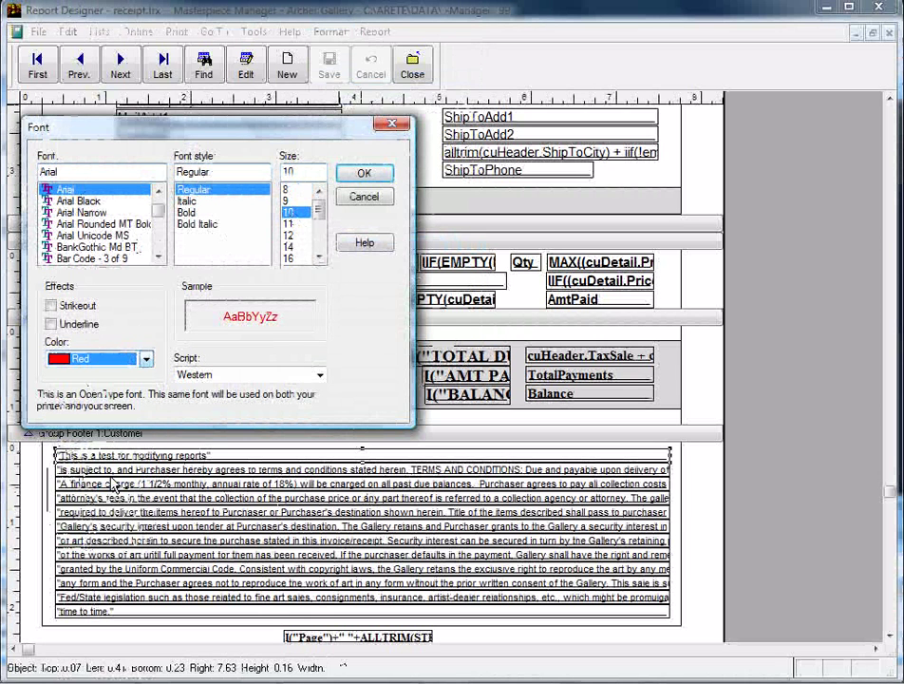
{"action": "left_click", "coordinate": [158, 239]}
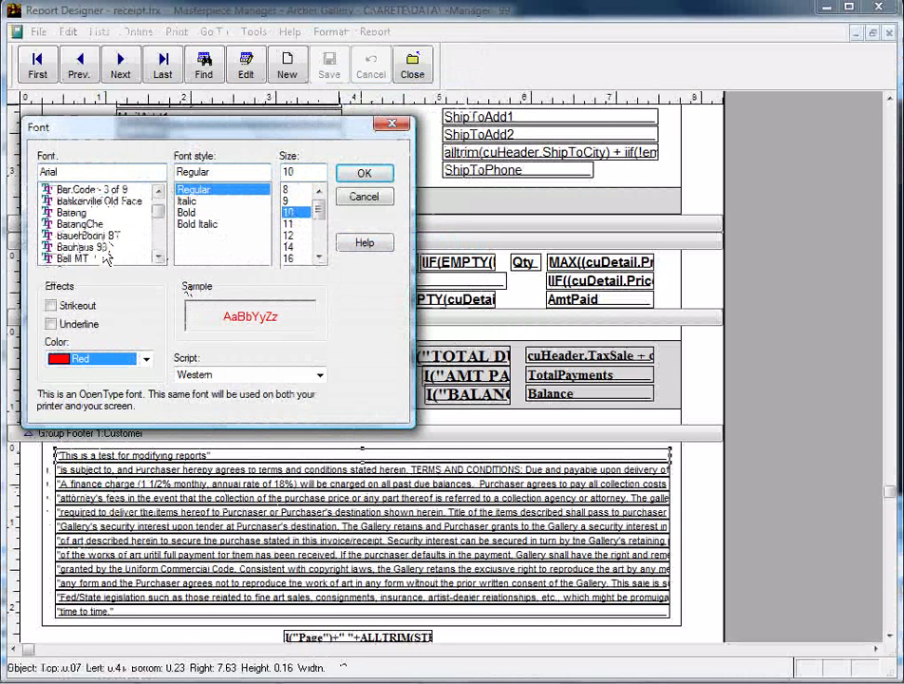
{"action": "left_click", "coordinate": [95, 235]}
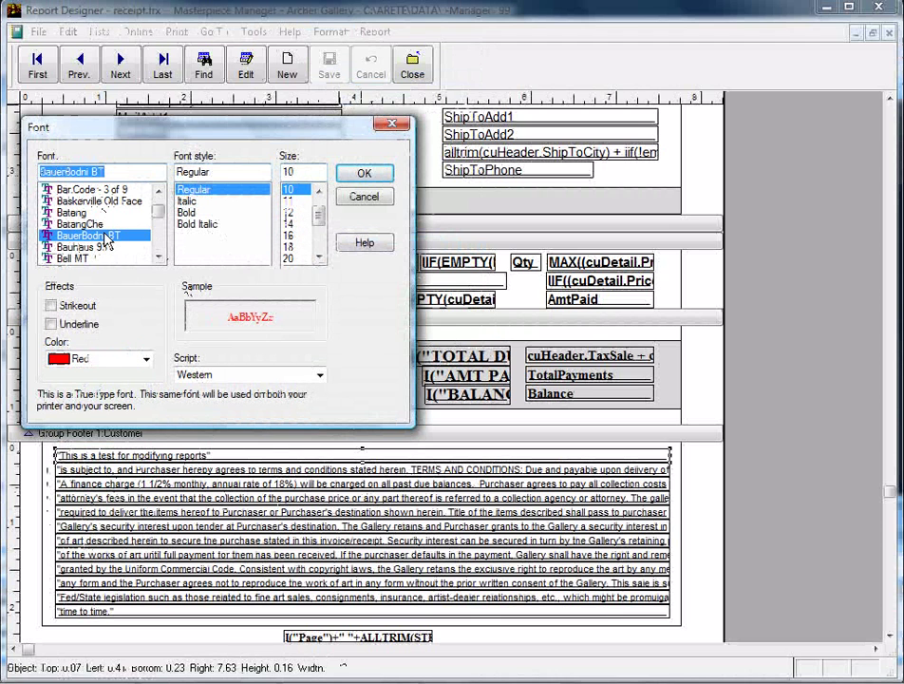
{"action": "left_click", "coordinate": [363, 174]}
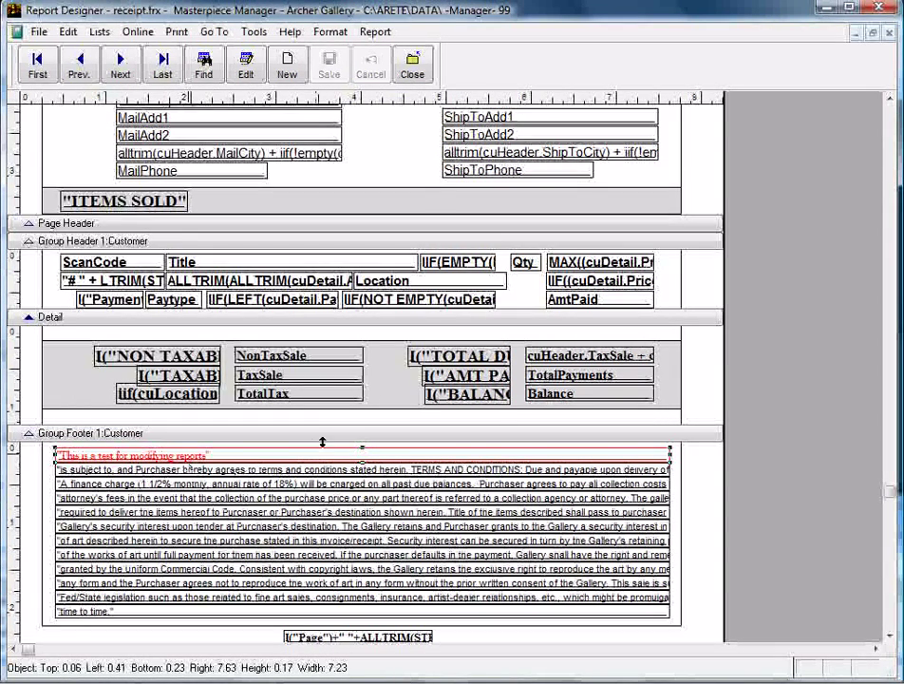
Preview the receipt to check the reformatted first terms line, and return to the report layout.
{"action": "right_click", "coordinate": [373, 142]}
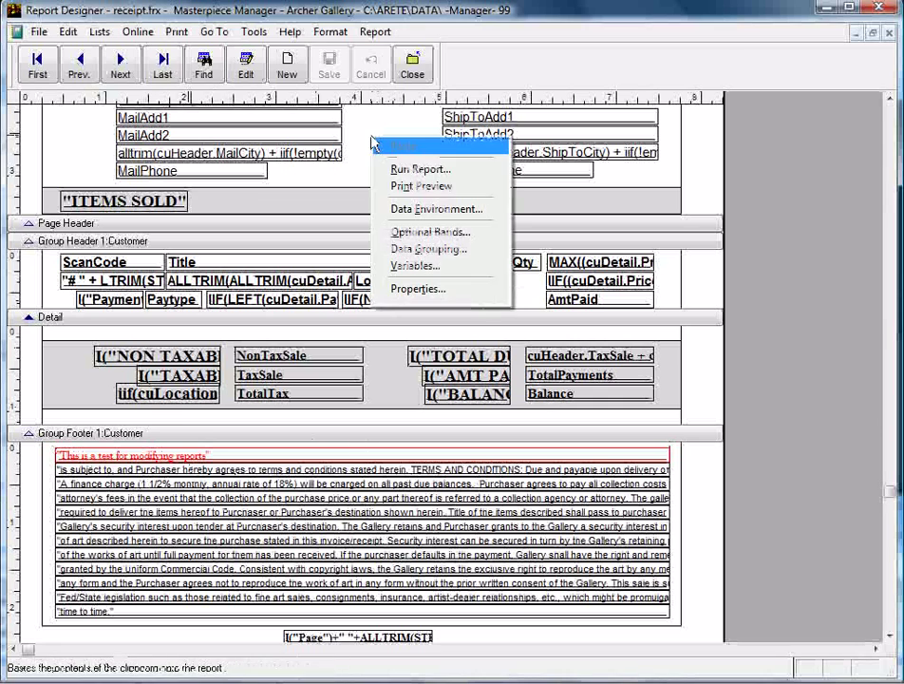
{"action": "left_click", "coordinate": [397, 185]}
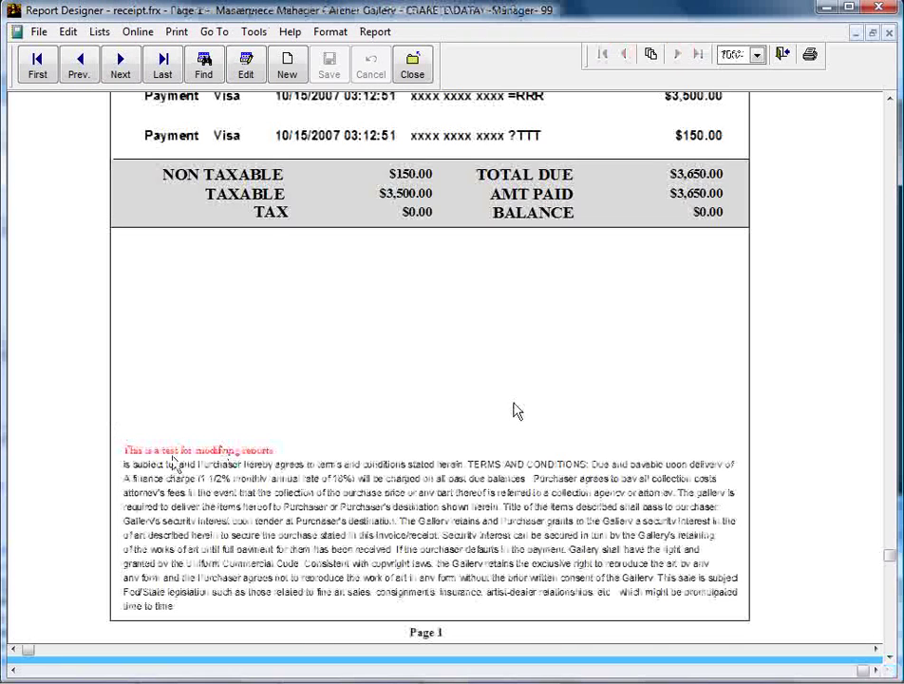
{"action": "left_click", "coordinate": [520, 403]}
{"action": "scroll", "coordinate": [520, 403], "scroll_direction": "up", "scroll_amount": 1}
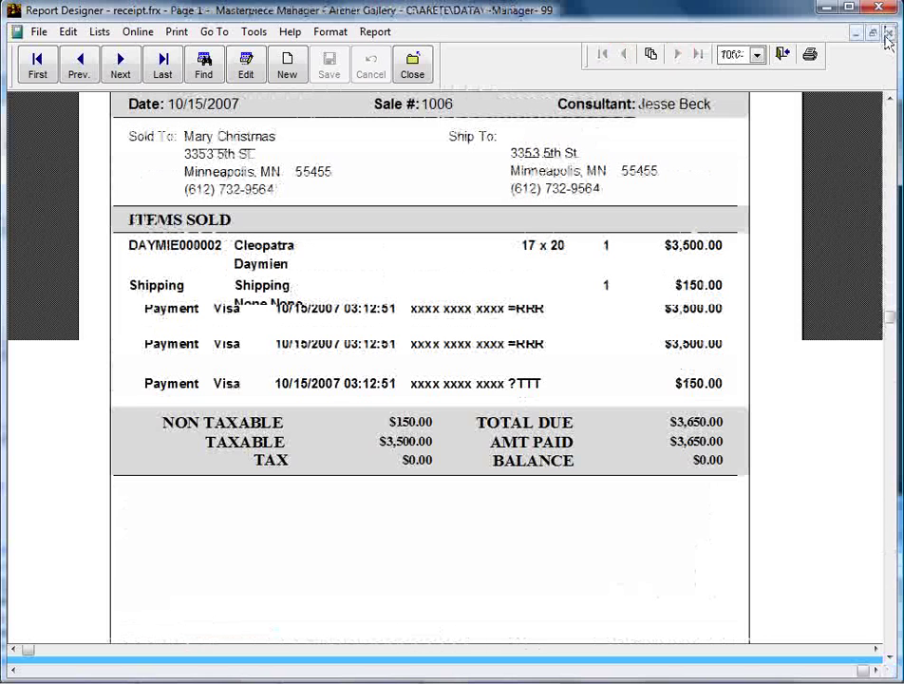
{"action": "left_click", "coordinate": [889, 33]}
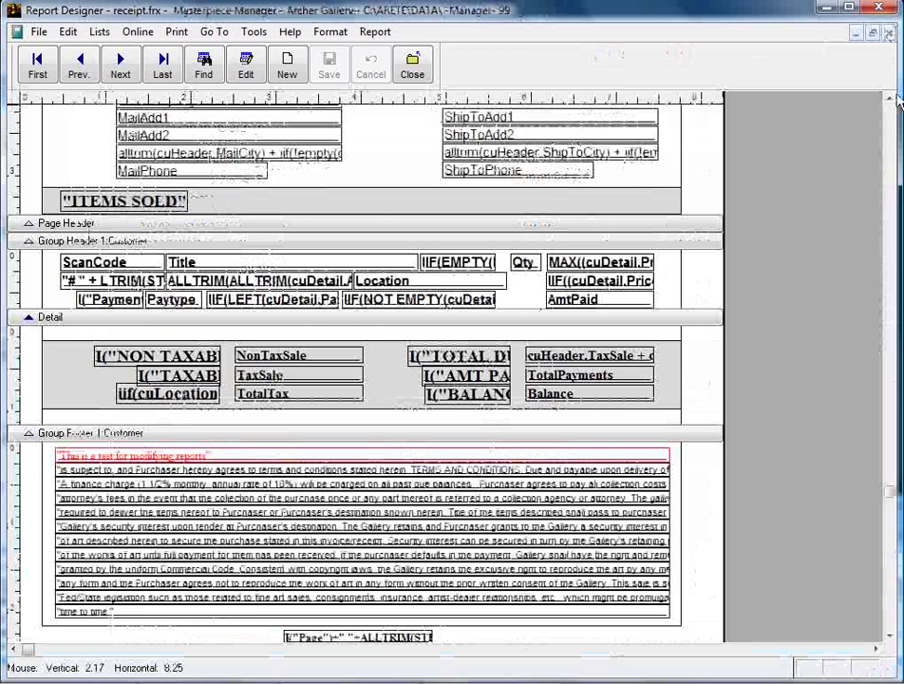
Close the receipt report layout and save the changes to receipt.frx.
{"action": "left_click", "coordinate": [893, 102]}
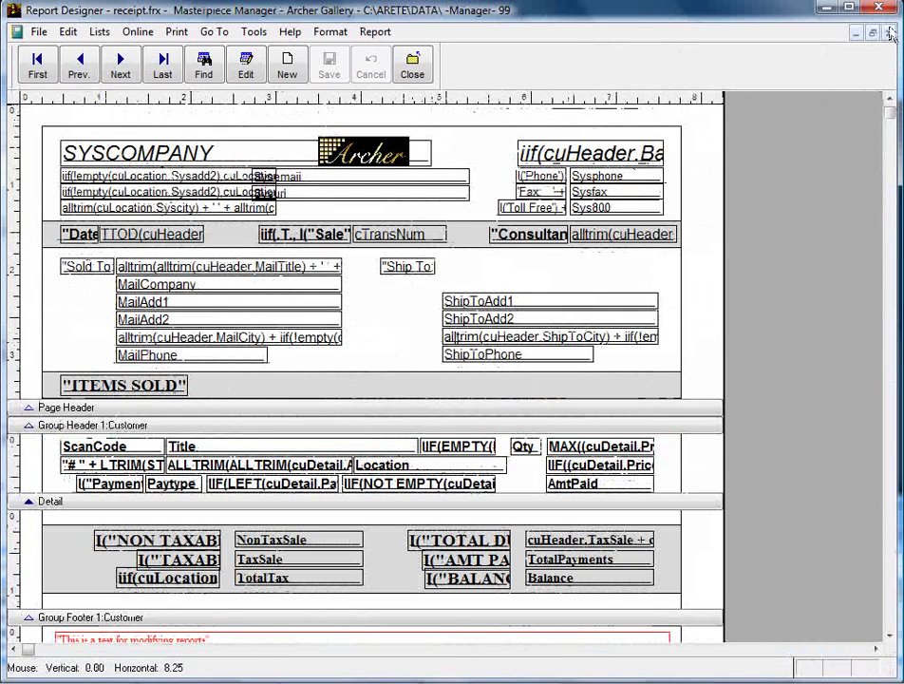
{"action": "left_click", "coordinate": [888, 32]}
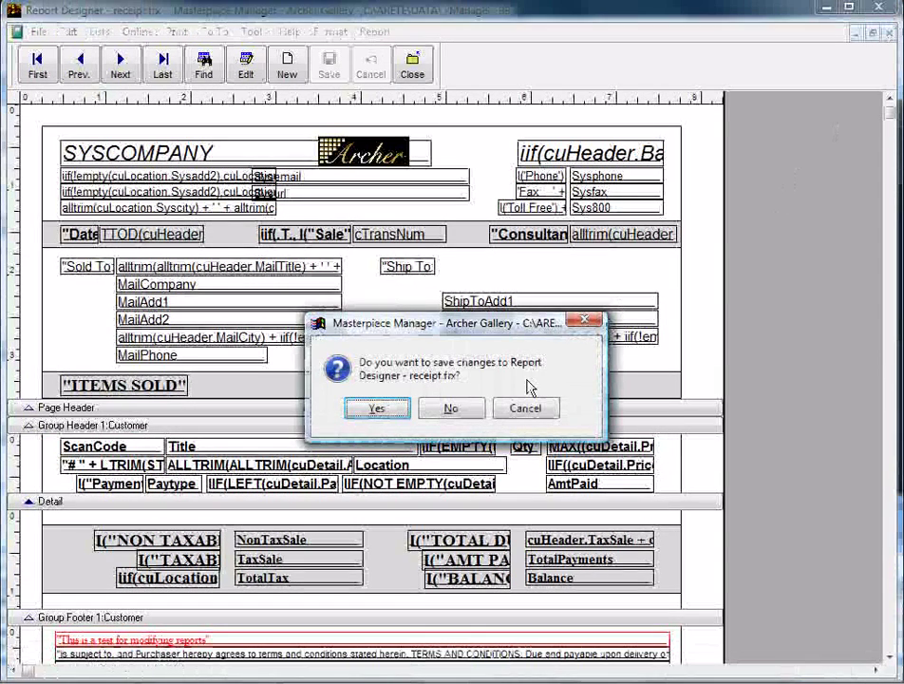
{"action": "left_click", "coordinate": [376, 408]}
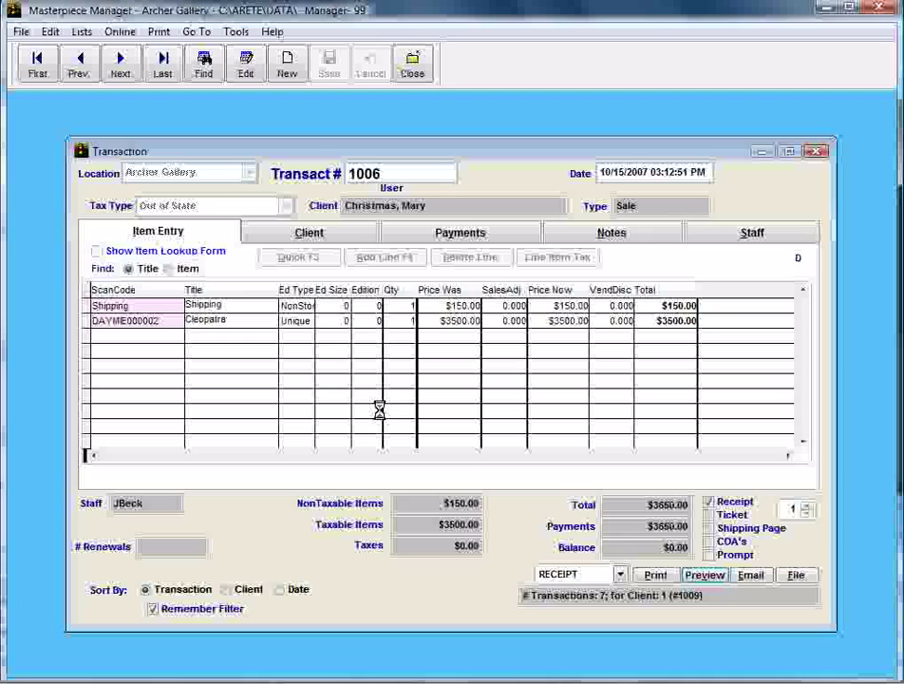
Turn off Modify Reports mode and preview the receipt from the open sale transaction.
{"action": "left_click", "coordinate": [160, 33]}
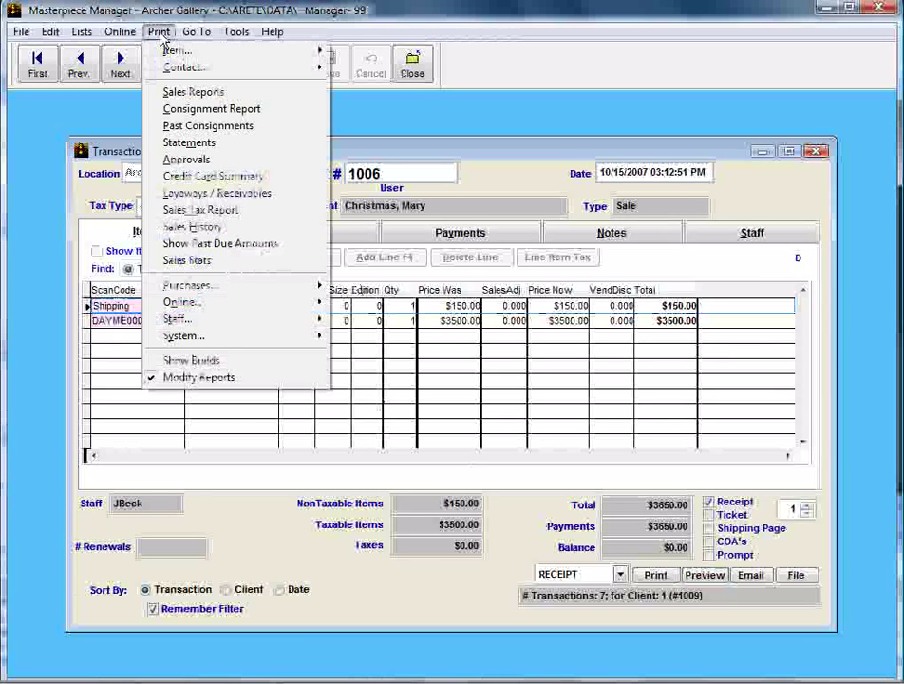
{"action": "left_click", "coordinate": [253, 383]}
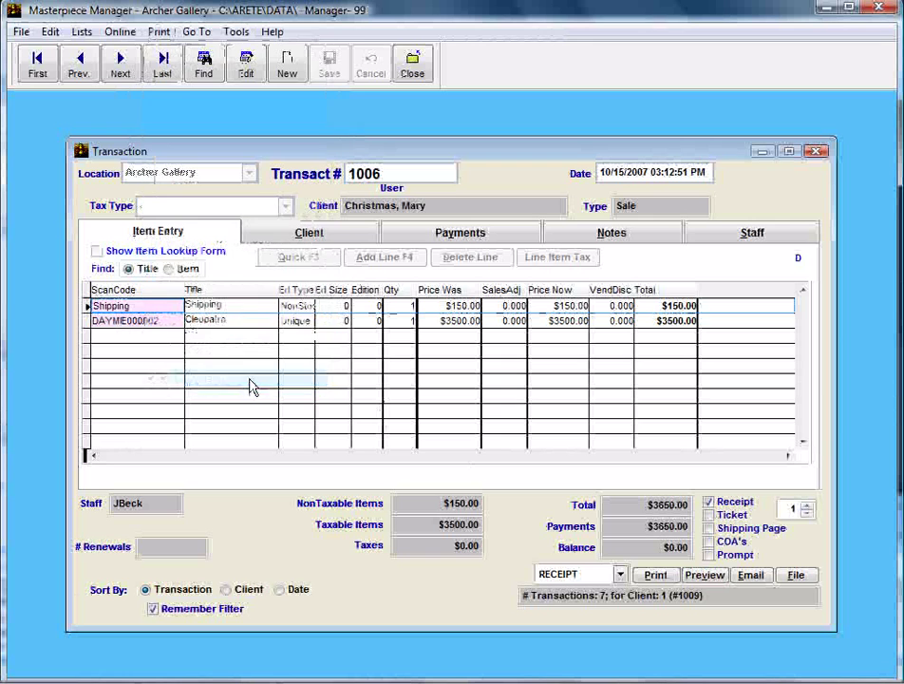
{"action": "left_click", "coordinate": [715, 582]}
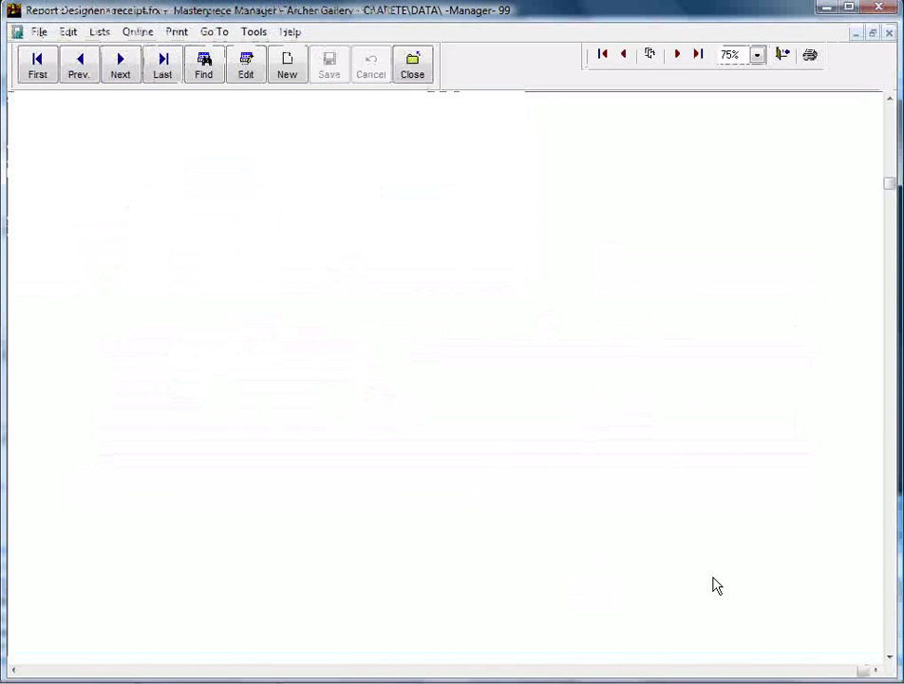